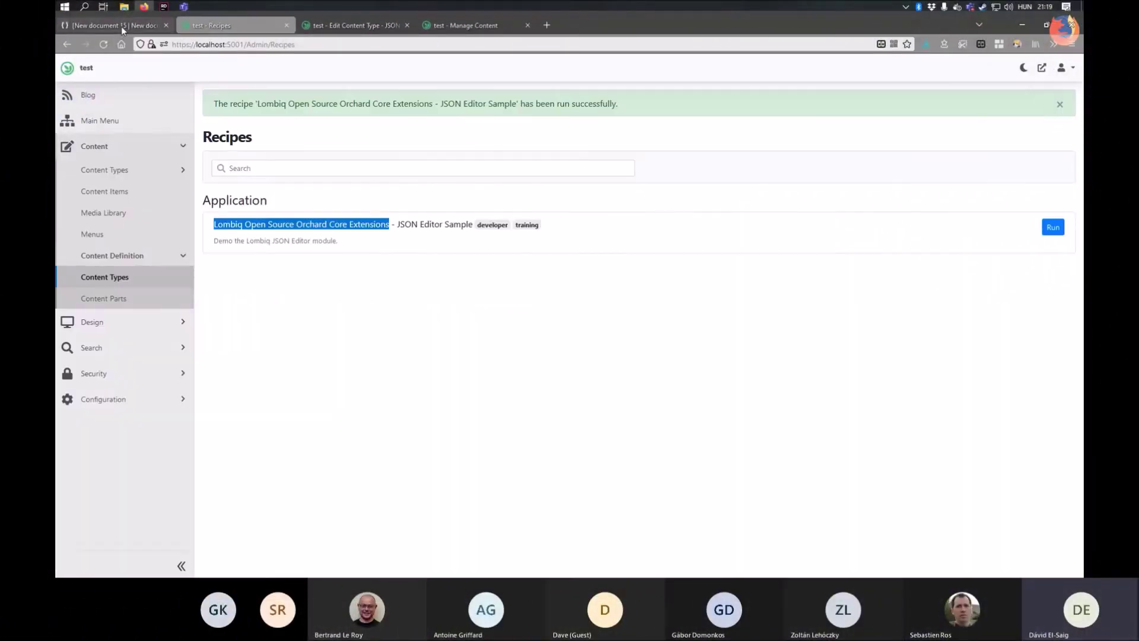
# Step: Bring up JSON Editor Online with the 14-property editor options JSON in code and tree views
pyautogui.click(121, 26)
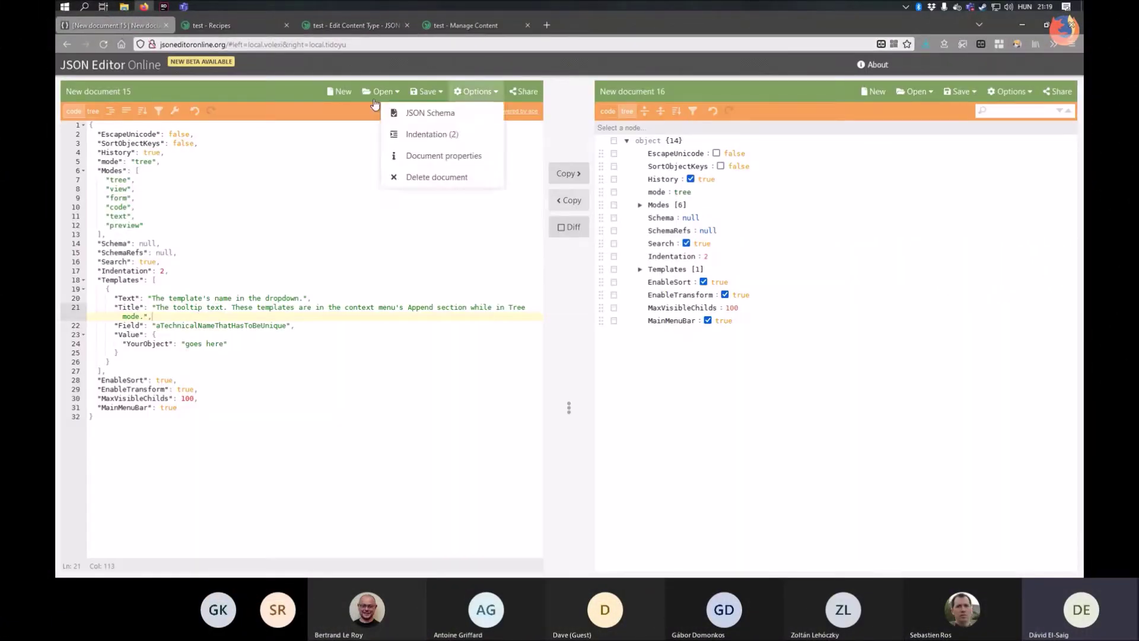
pyautogui.doubleClick(226, 45)
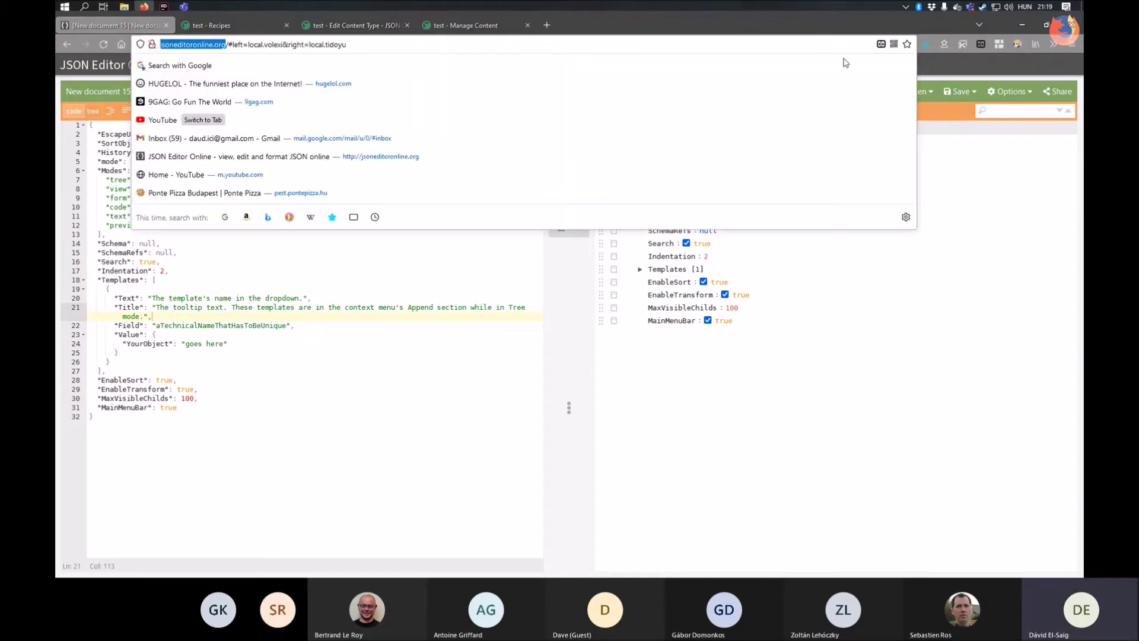
pyautogui.click(943, 63)
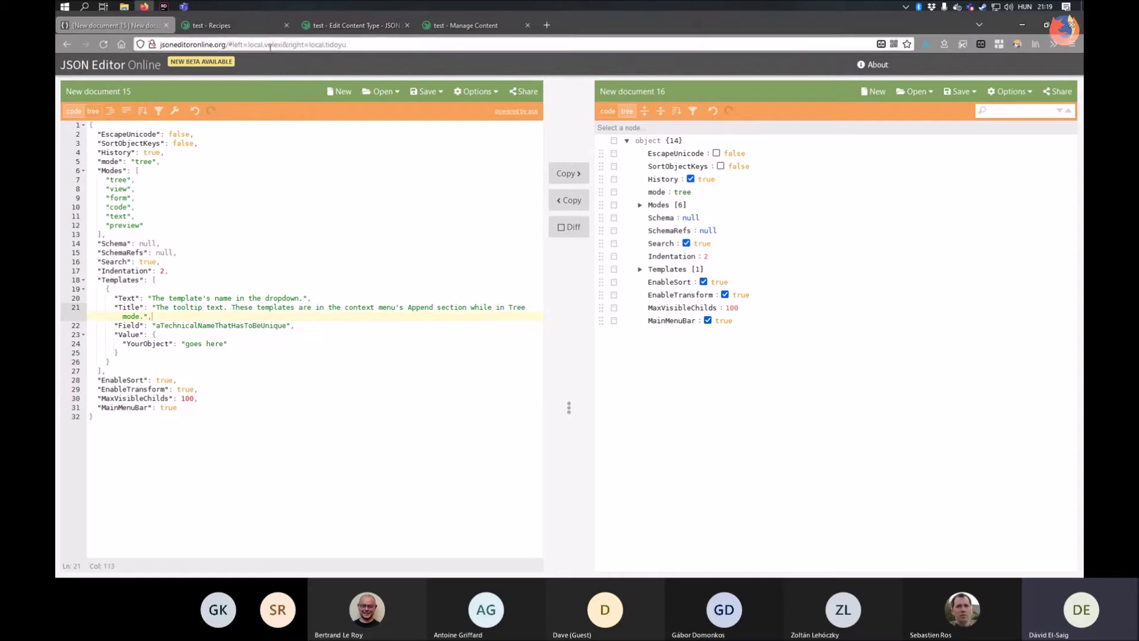
# Step: Highlight the Lombiq Open Source Orchard Core Extensions recipe title, then go to Manage Content
pyautogui.click(225, 26)
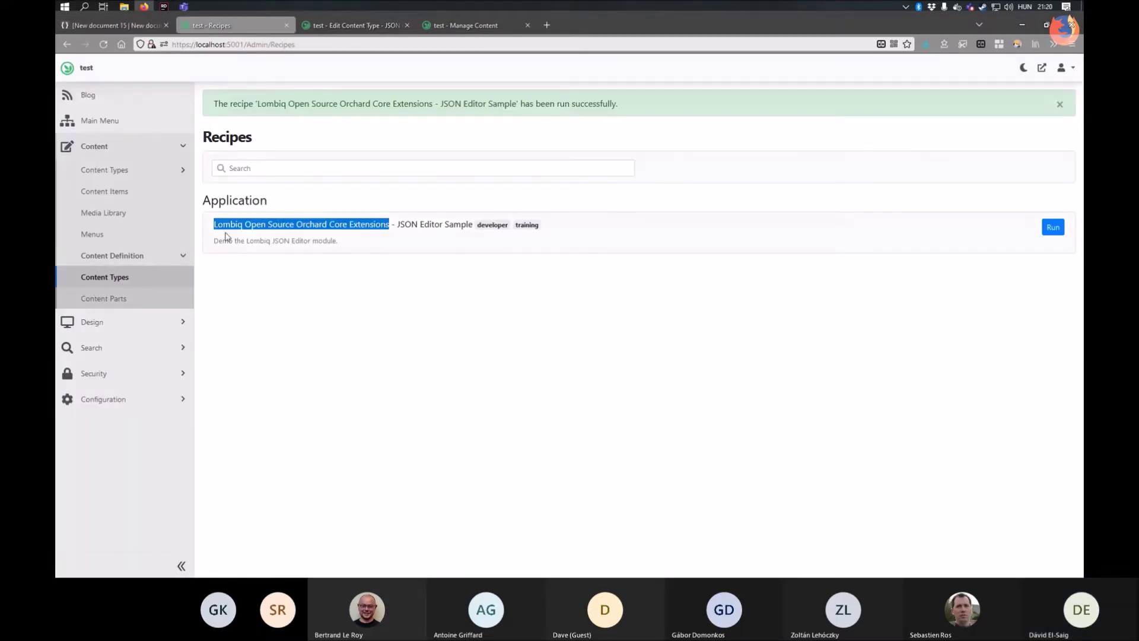
pyautogui.moveTo(212, 226); pyautogui.dragTo(365, 236)
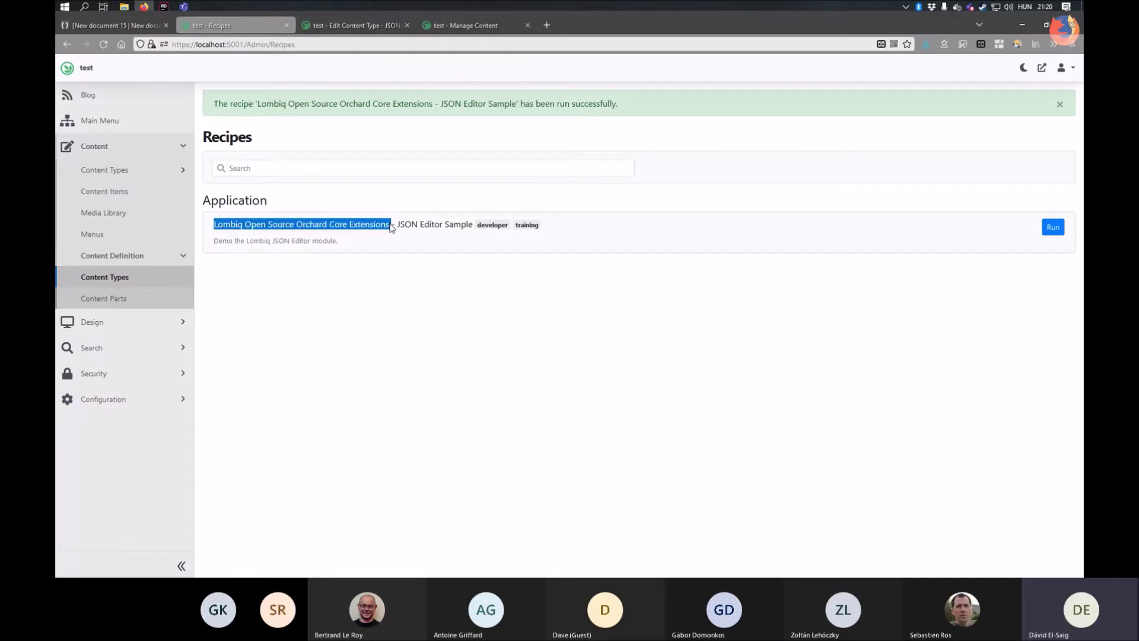
pyautogui.moveTo(393, 230); pyautogui.dragTo(217, 230)
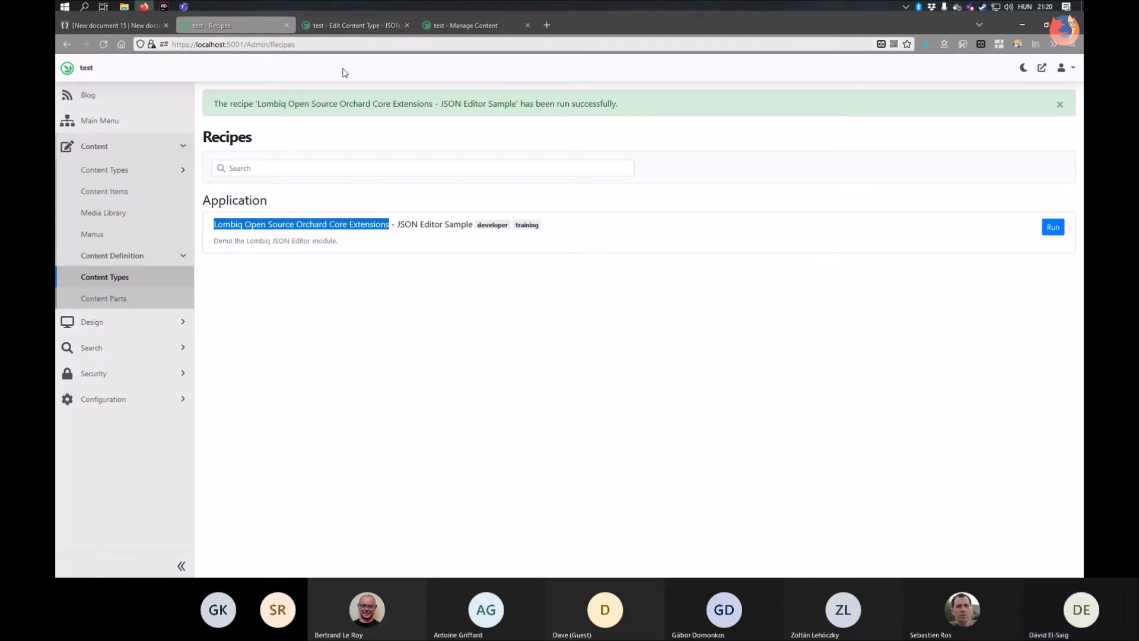
pyautogui.click(345, 28)
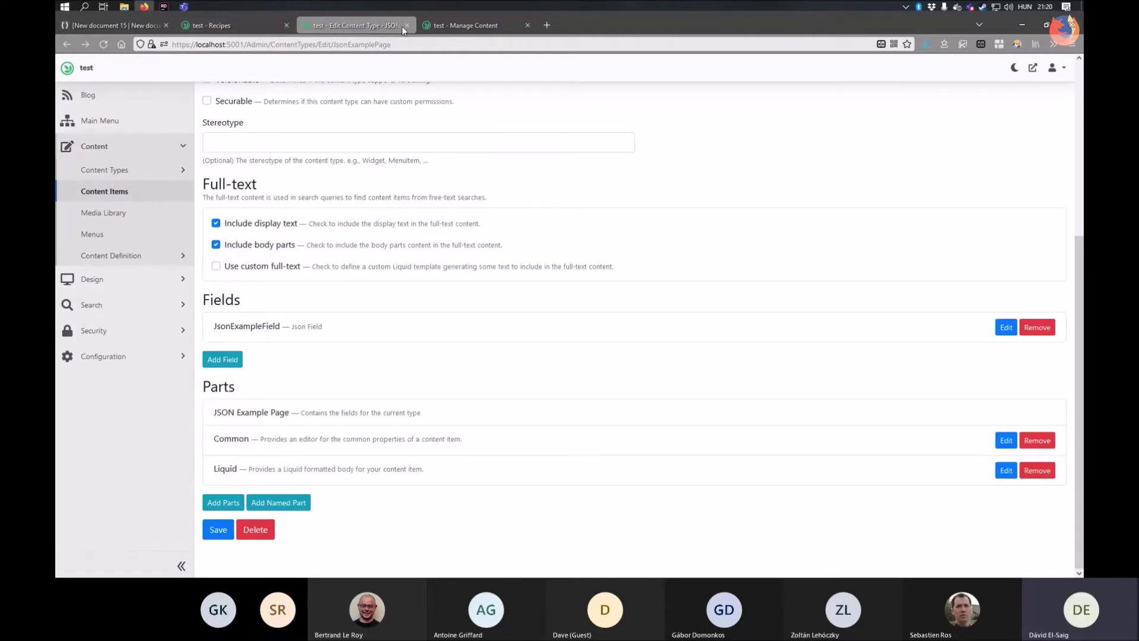
pyautogui.click(447, 24)
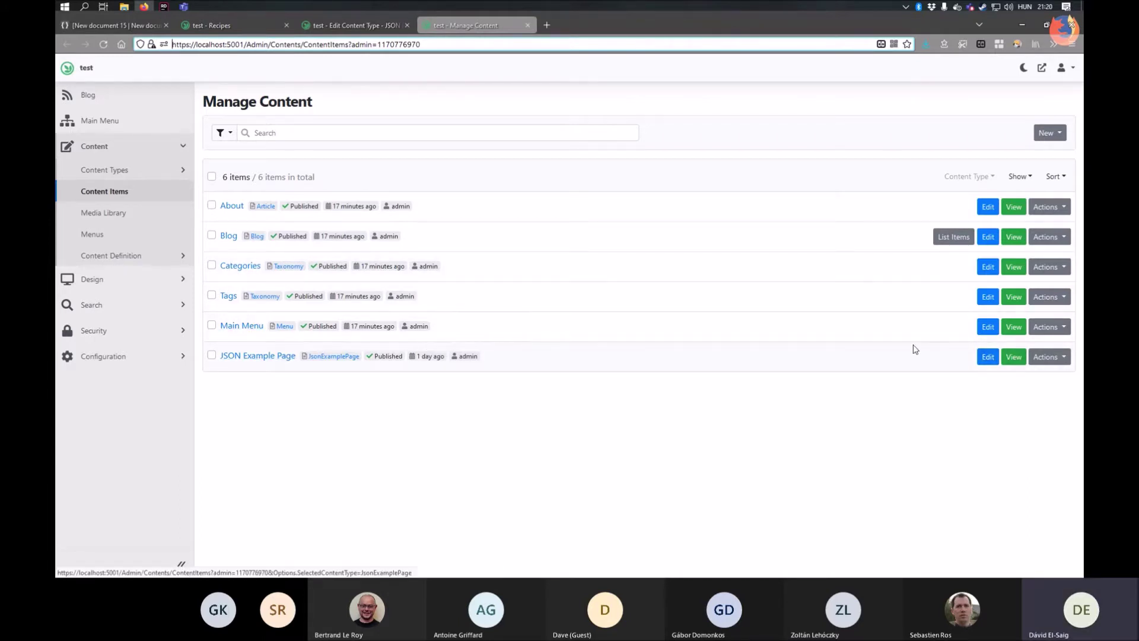
# Step: Edit JSON Example Page and append an empty array after world in printThese
pyautogui.click(988, 359)
pyautogui.click(579, 26)
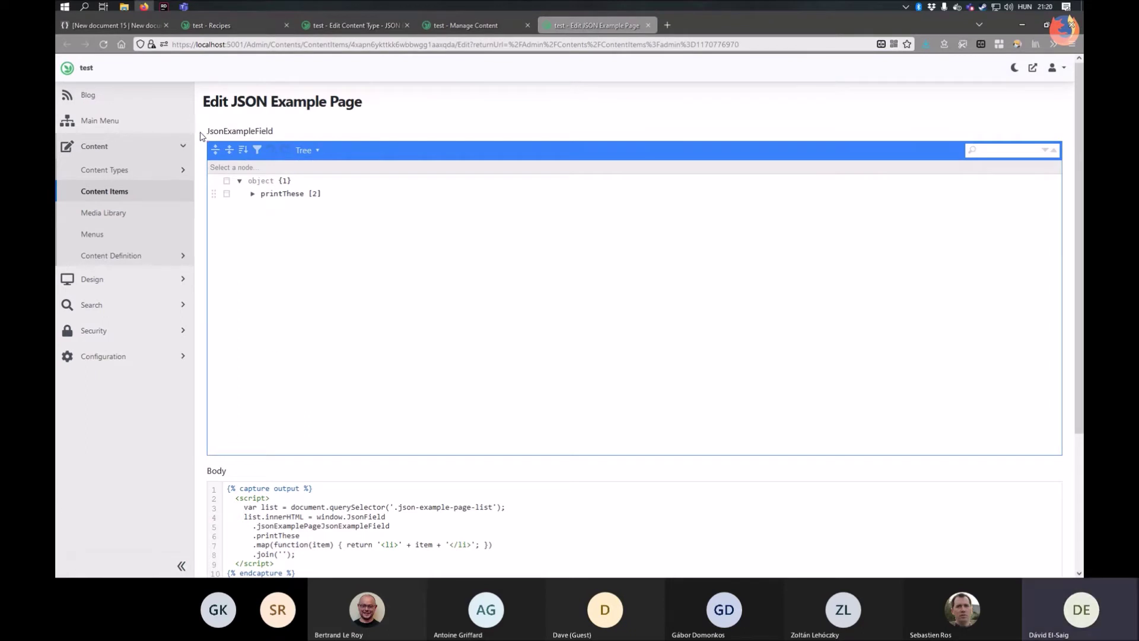
pyautogui.click(250, 194)
pyautogui.click(226, 219)
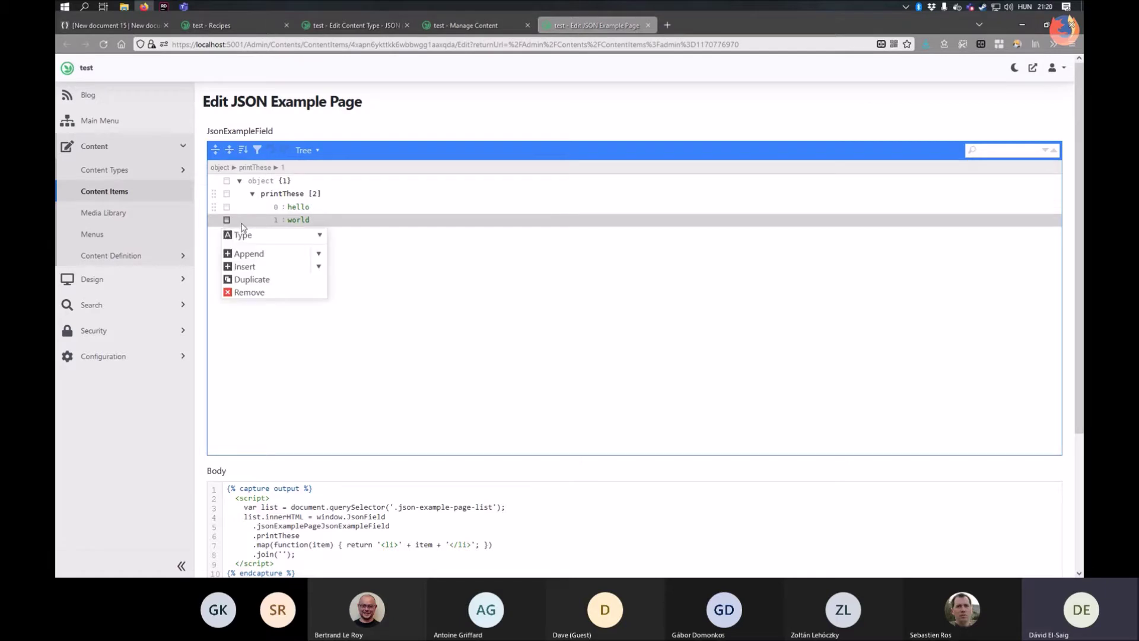
pyautogui.click(319, 256)
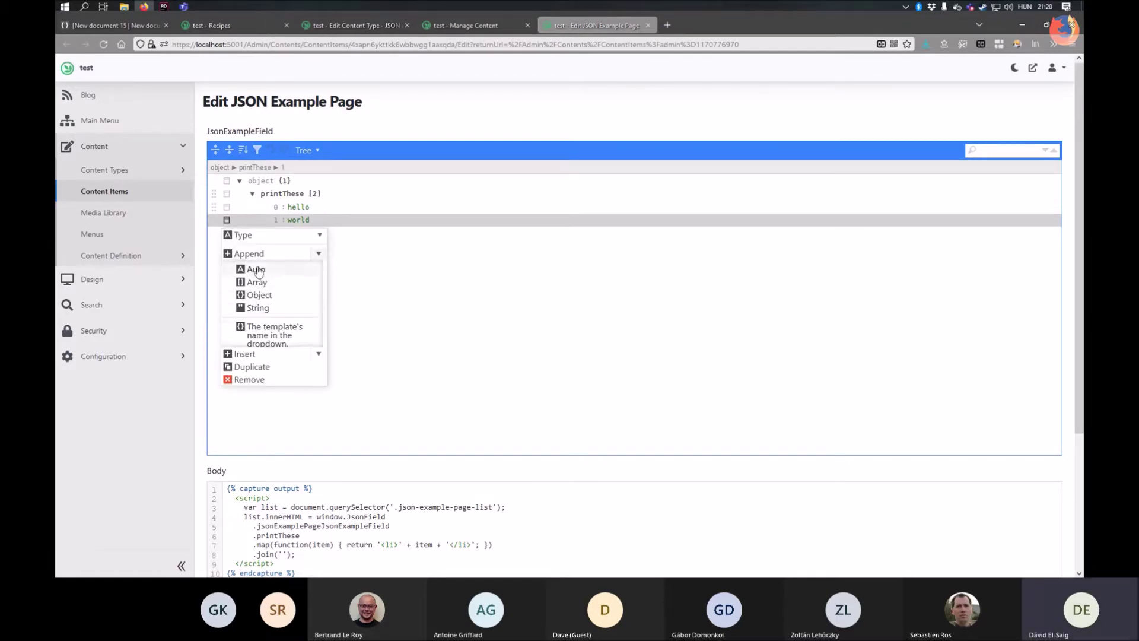
pyautogui.click(256, 282)
# Step: Switch JsonExampleField to Code mode, showing hello, world and the empty array
pyautogui.click(297, 246)
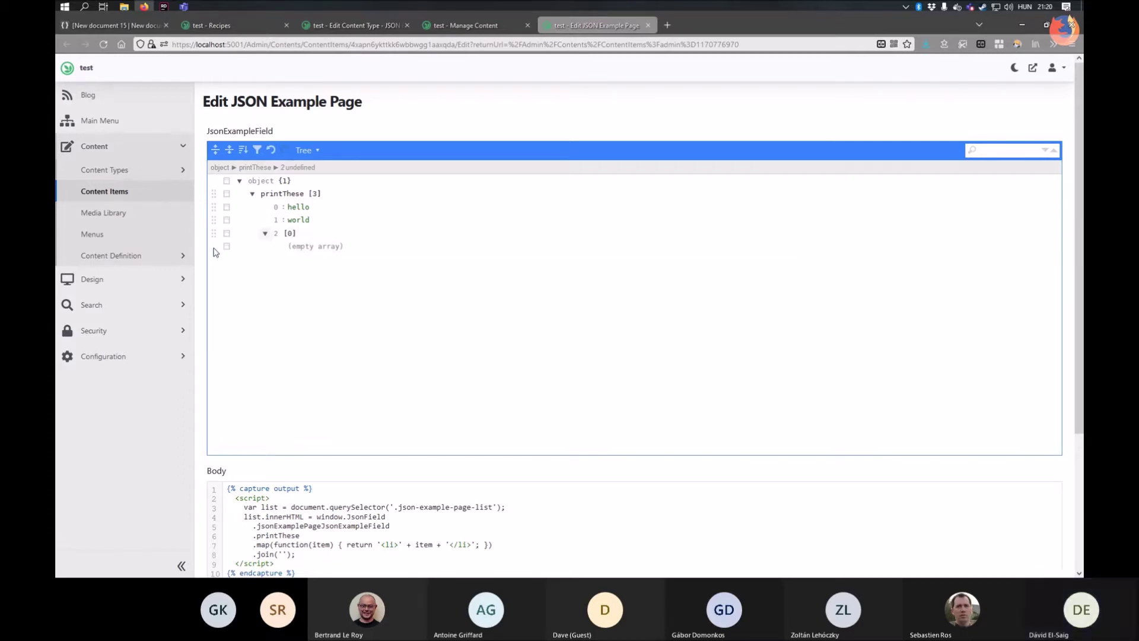
pyautogui.click(306, 150)
pyautogui.click(320, 203)
pyautogui.click(253, 201)
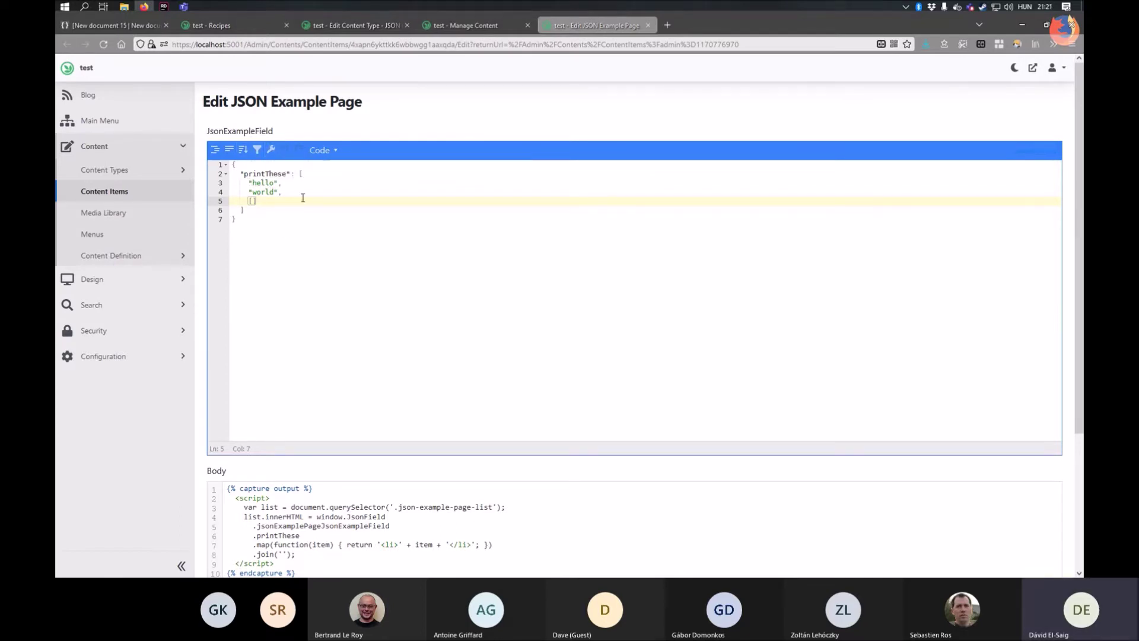
# Step: In Tree mode, append the template object (yourObject: goes here) after item 2, then switch to Rider
pyautogui.click(322, 150)
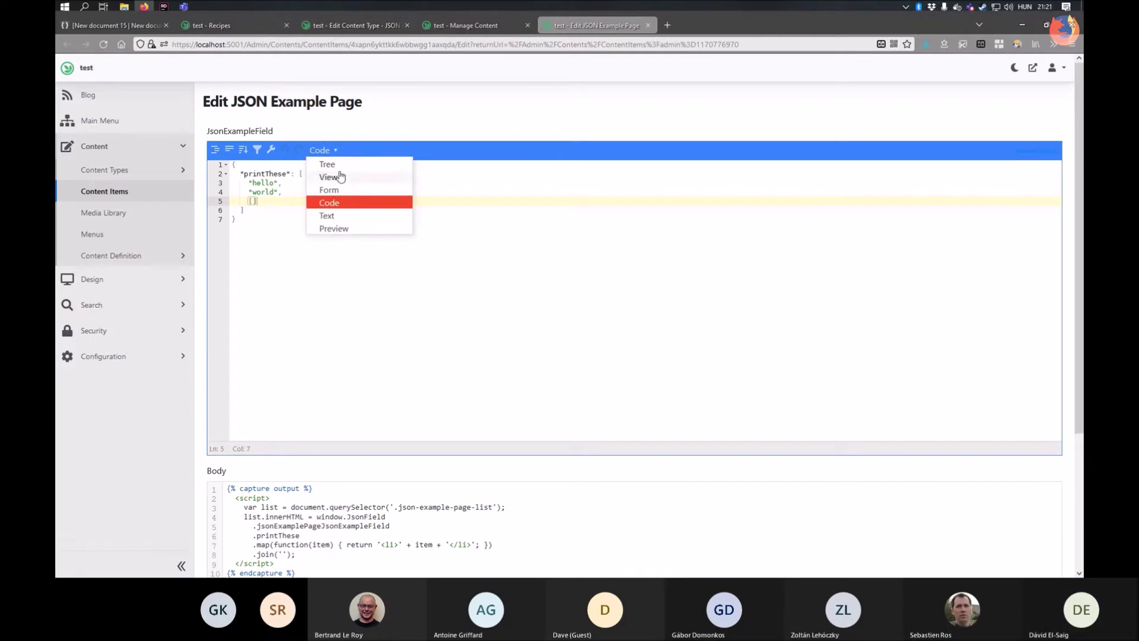
pyautogui.click(330, 166)
pyautogui.click(254, 194)
pyautogui.click(227, 233)
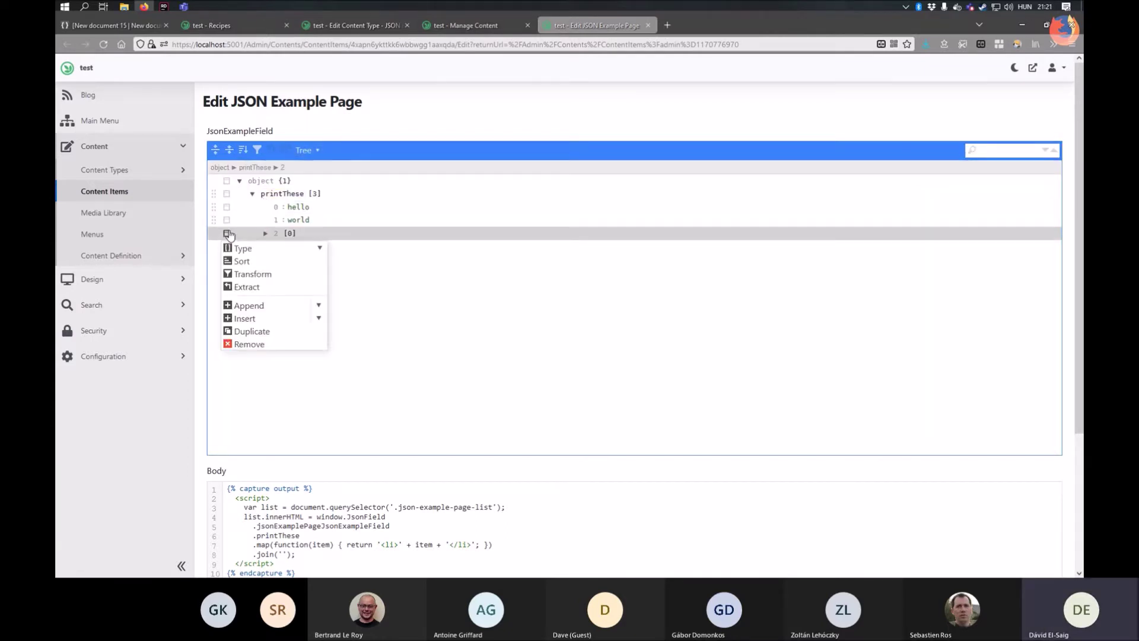
pyautogui.click(318, 305)
pyautogui.scroll(-1, 274, 344)
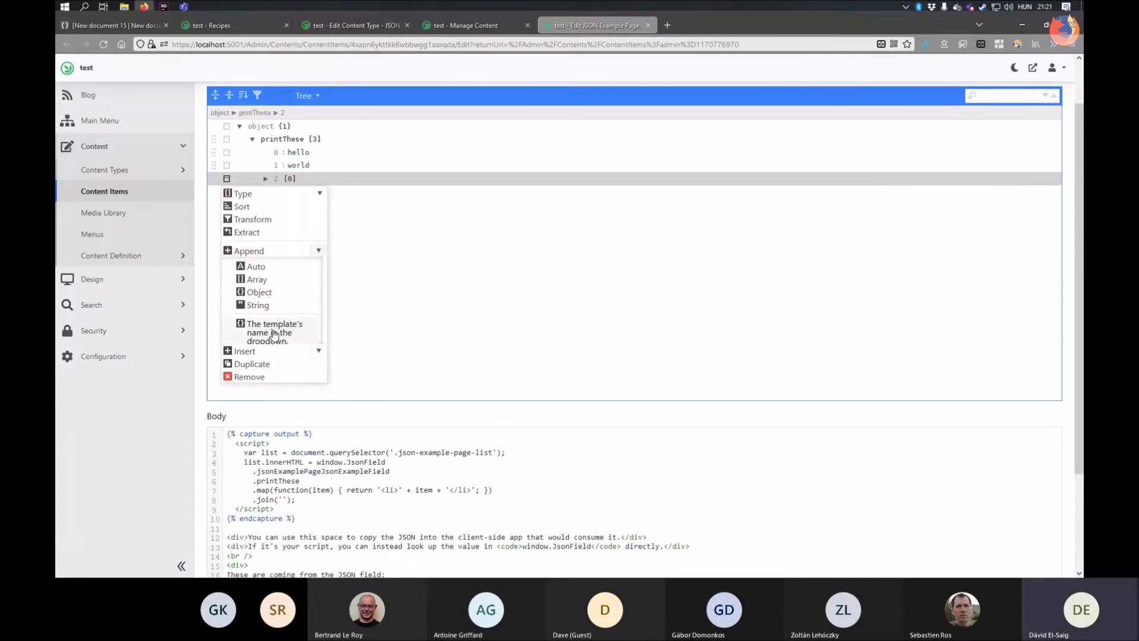
pyautogui.click(274, 336)
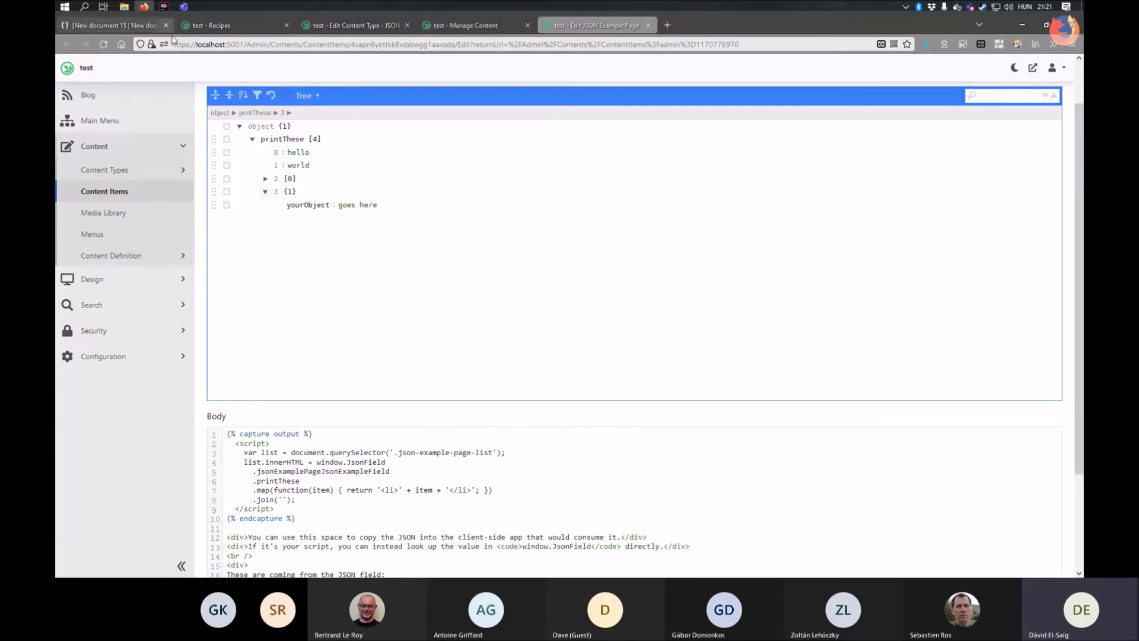
pyautogui.hotkey('alt', 'Tab')
pyautogui.hotkey('alt', 'Tab')
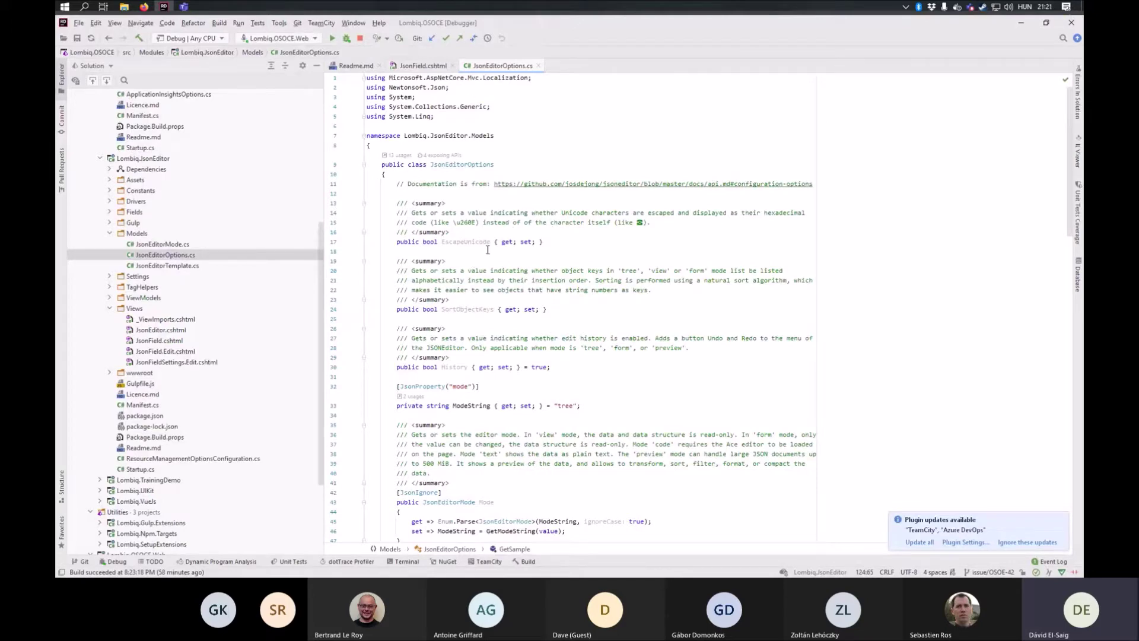
# Step: Browse JsonEditorTemplate.cs, JsonField.cshtml and JsonEditor.cshtml in Rider
pyautogui.scroll(-7, 432, 141)
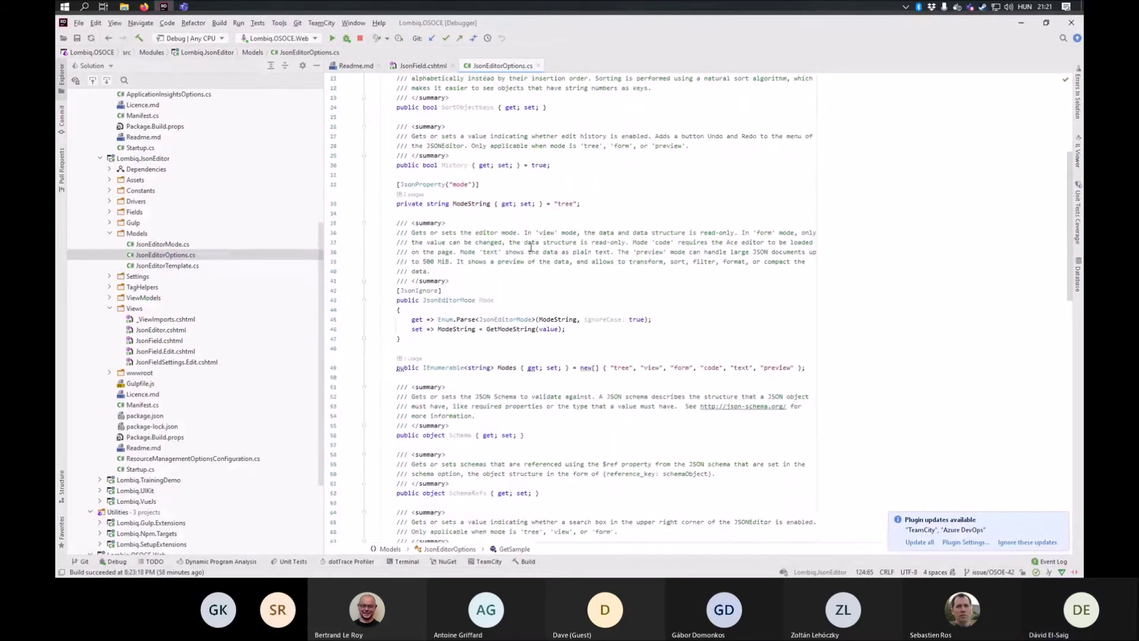
pyautogui.doubleClick(164, 267)
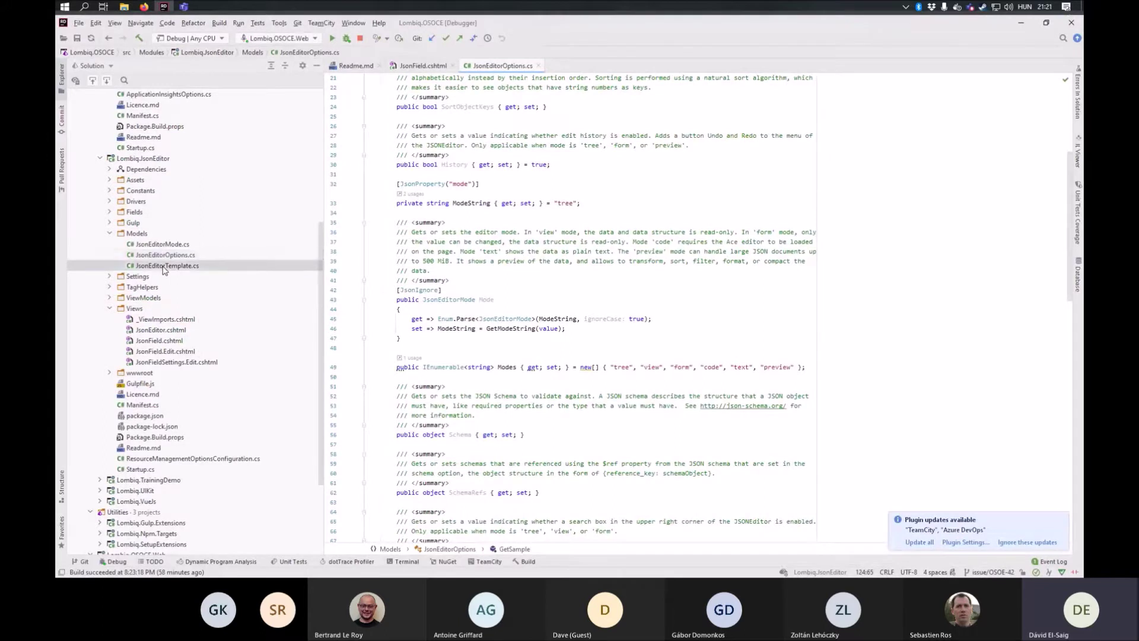
pyautogui.click(423, 65)
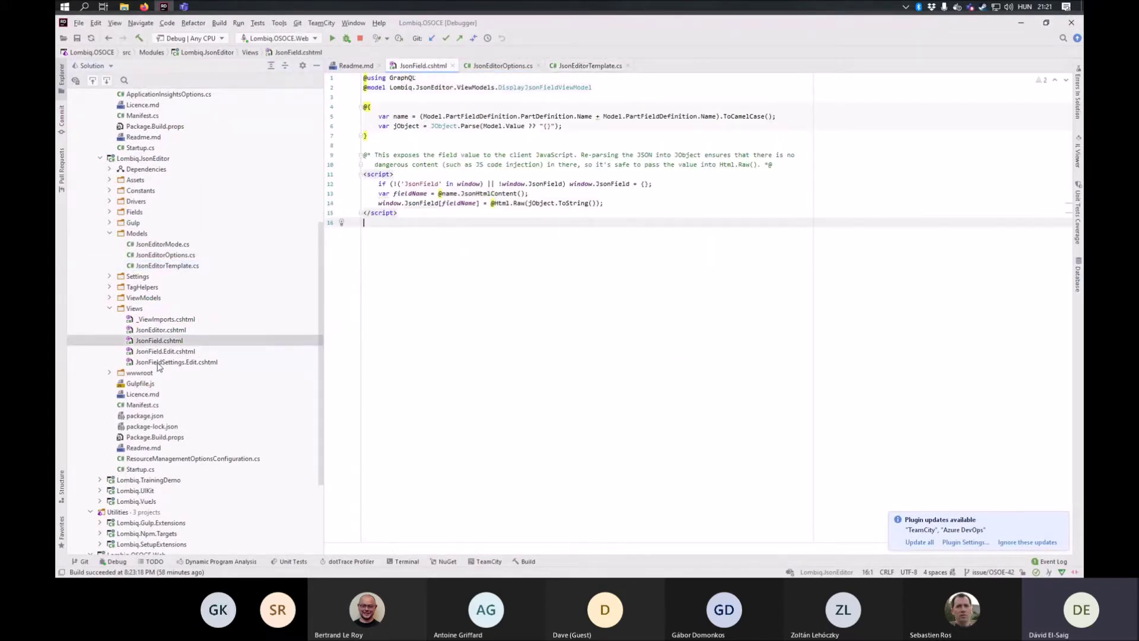
pyautogui.doubleClick(161, 330)
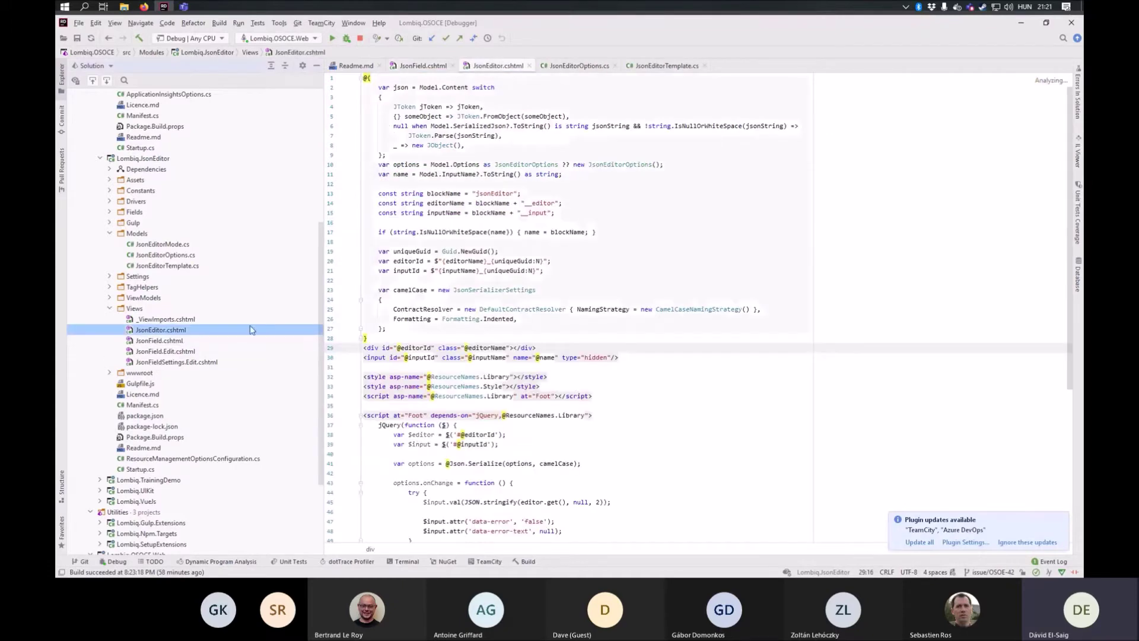
pyautogui.press('Down')
pyautogui.press('Down')
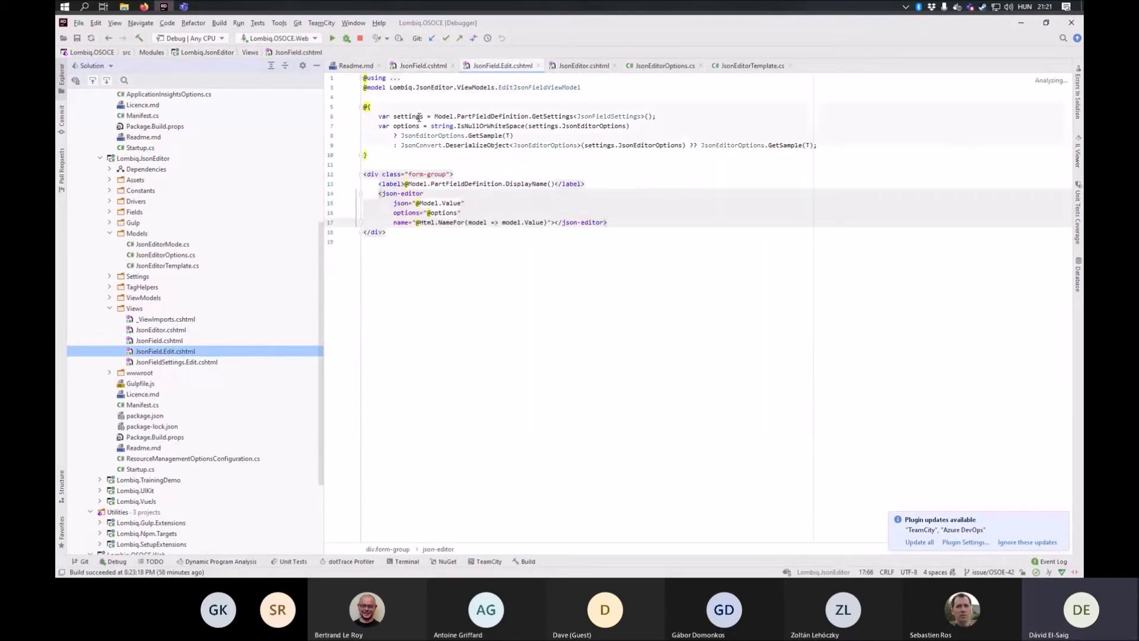
# Step: Review the GetSample template in JsonEditorOptions.cs, highlighting its Field, Text and Title lines
pyautogui.click(508, 136)
pyautogui.keyDown('ctrl'); pyautogui.click(784, 145); pyautogui.keyUp('ctrl')
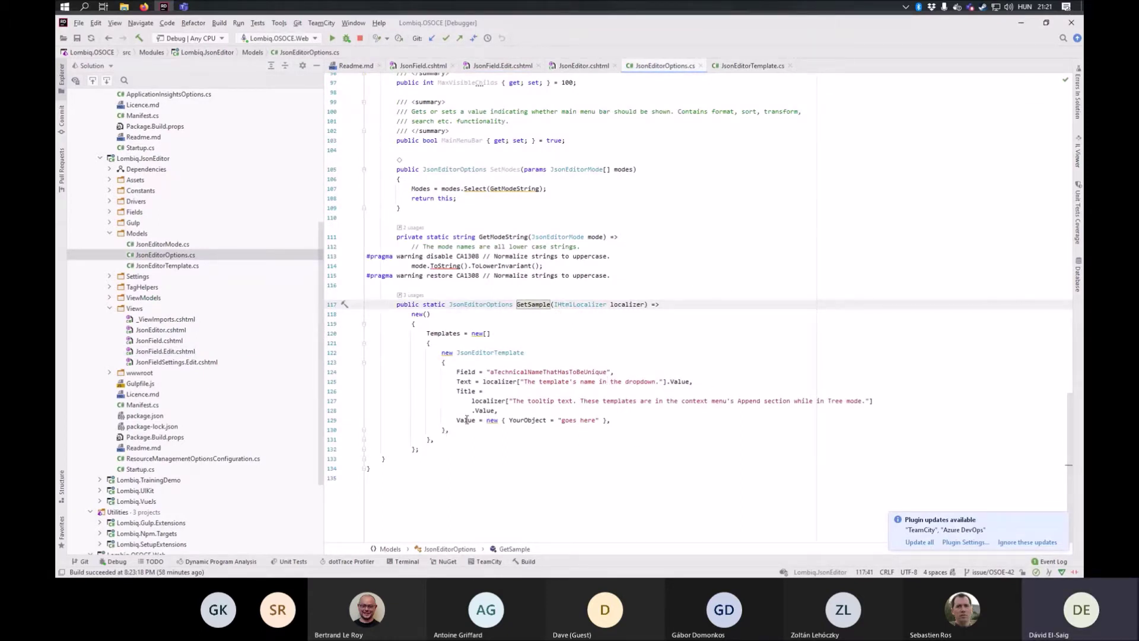
pyautogui.moveTo(480, 371); pyautogui.dragTo(565, 401)
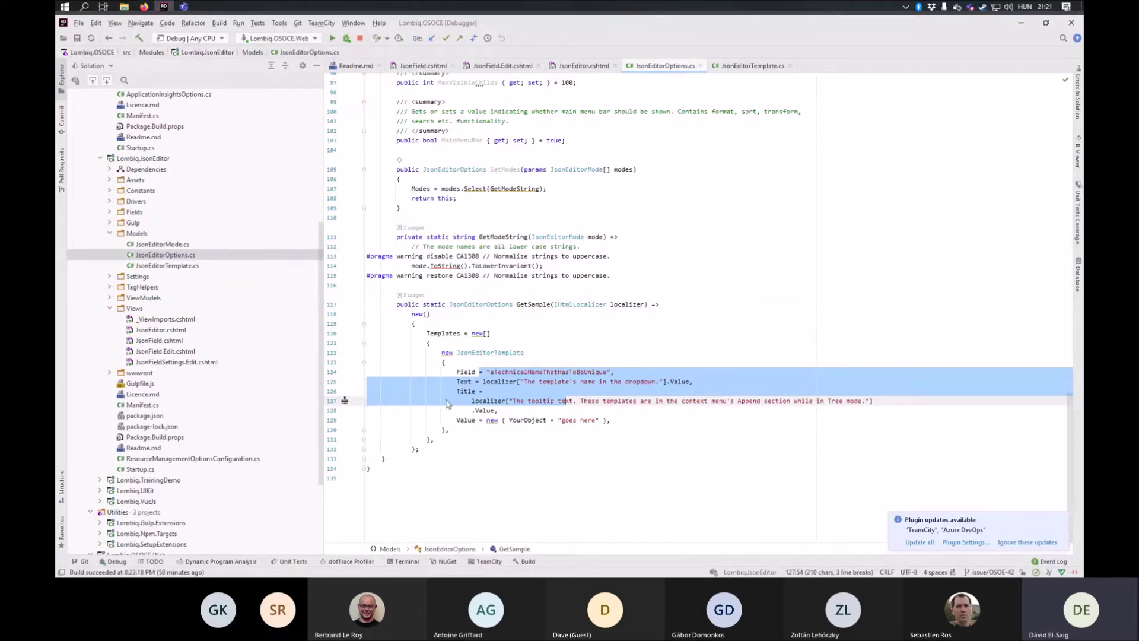
pyautogui.click(460, 423)
pyautogui.press('End')
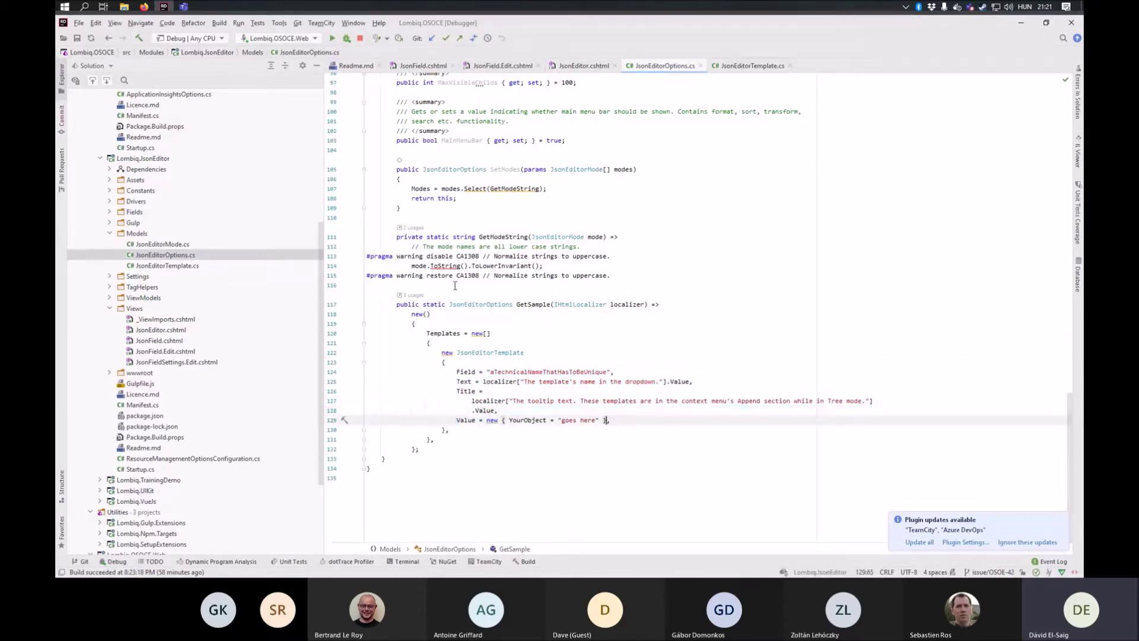
# Step: Review the json-editor tag's json, options and name attributes in JsonField.Edit.cshtml
pyautogui.doubleClick(163, 341)
pyautogui.doubleClick(158, 352)
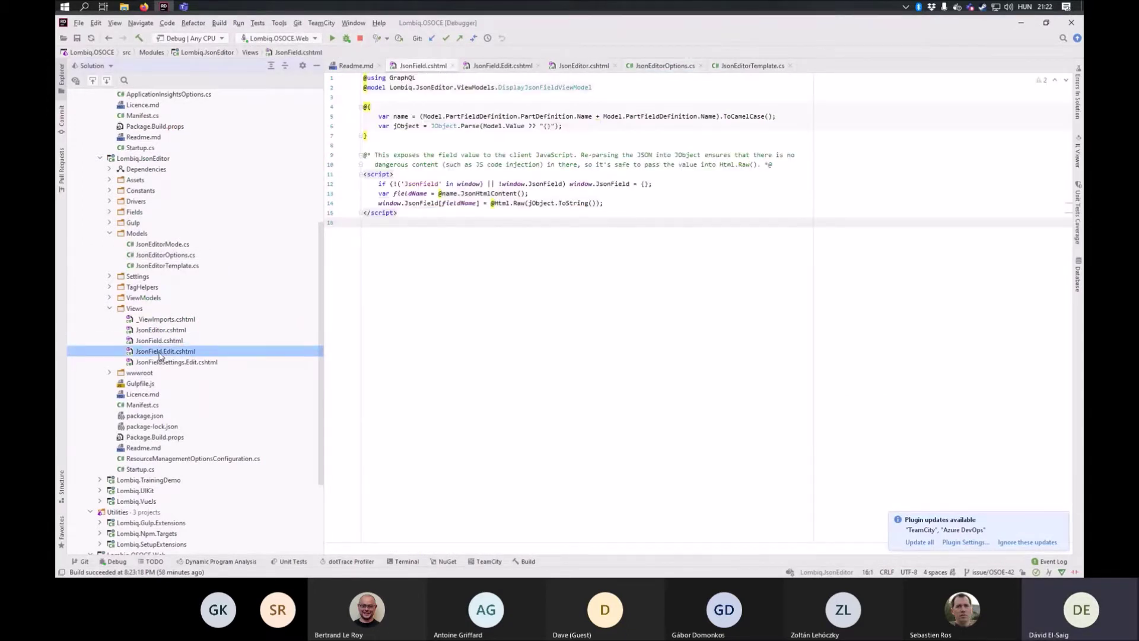
pyautogui.doubleClick(385, 196)
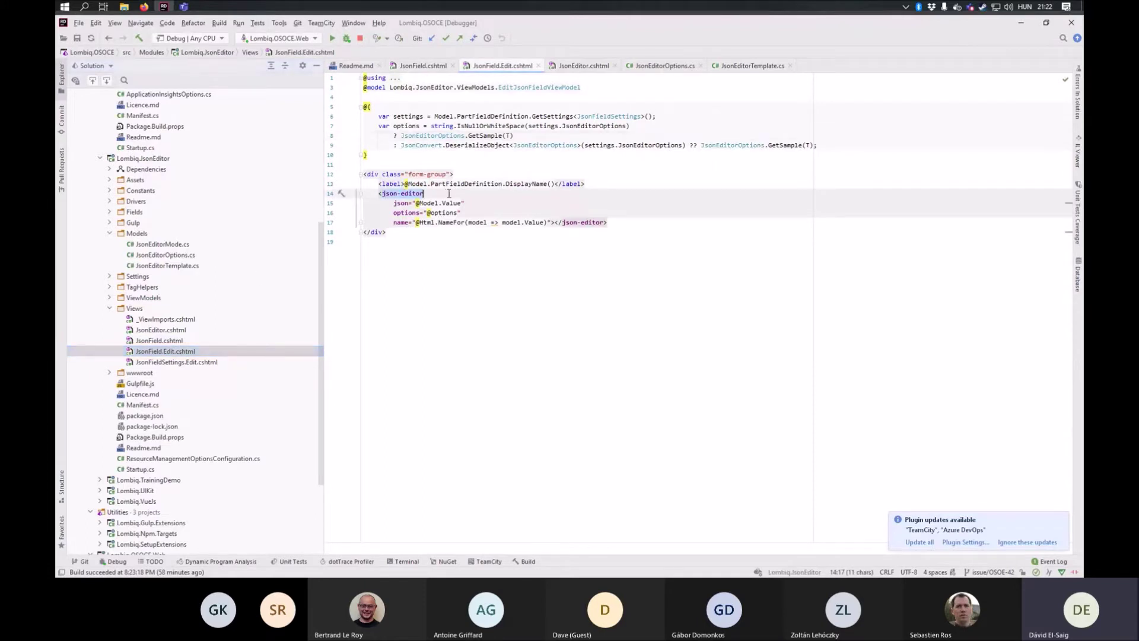
pyautogui.click(380, 194)
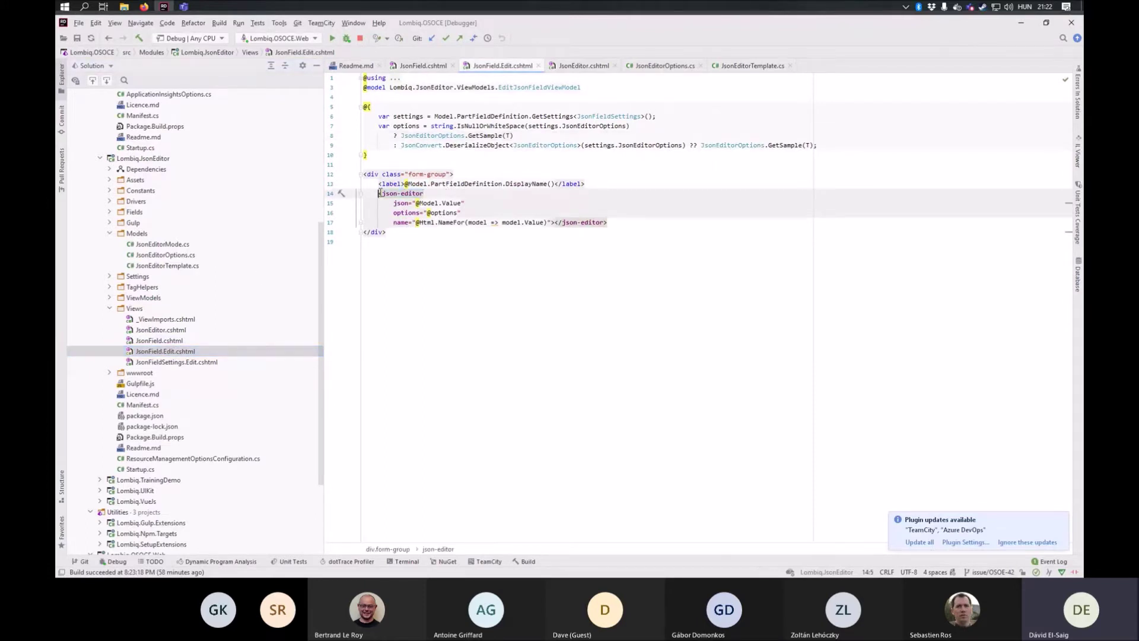
pyautogui.hotkey('ctrl', 'w')
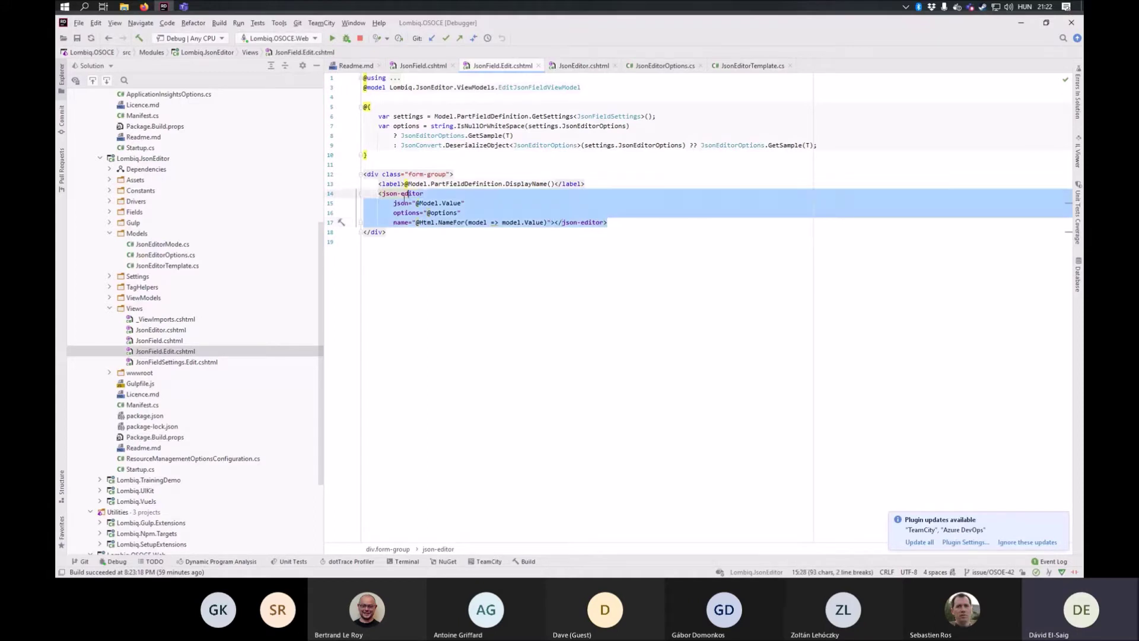
pyautogui.click(464, 204)
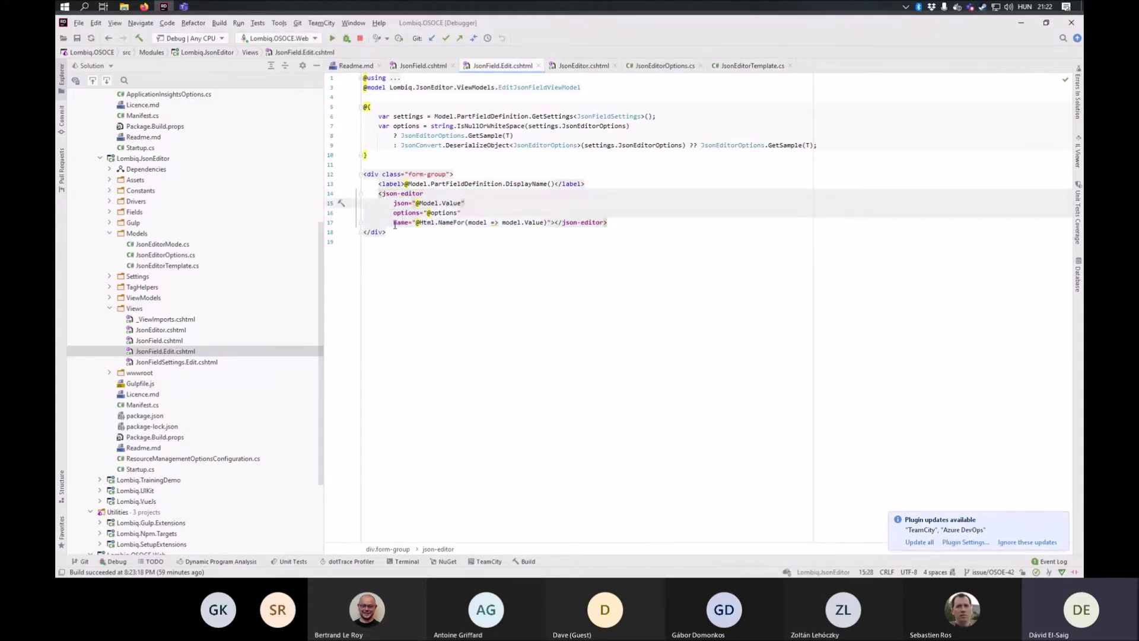
pyautogui.moveTo(391, 224); pyautogui.dragTo(605, 223)
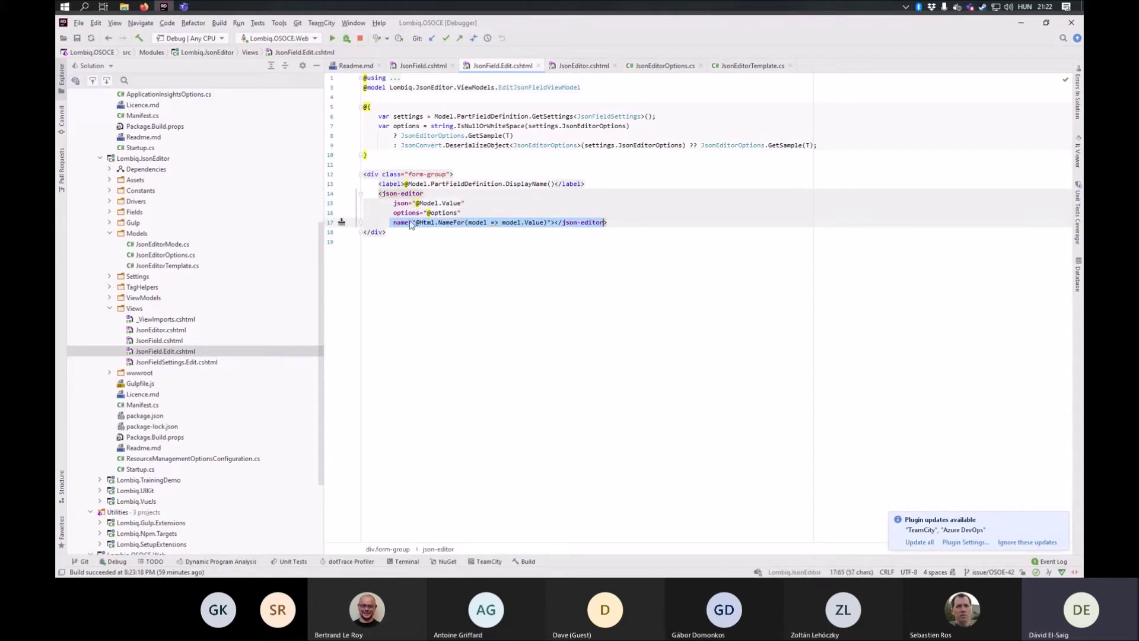
pyautogui.click(546, 223)
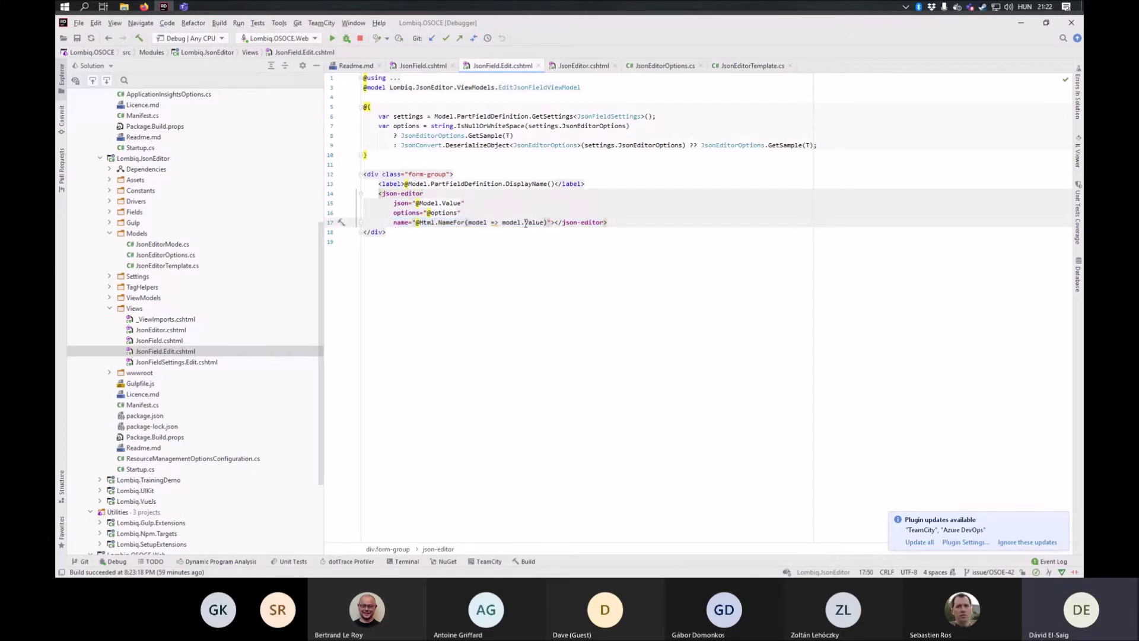
pyautogui.click(446, 213)
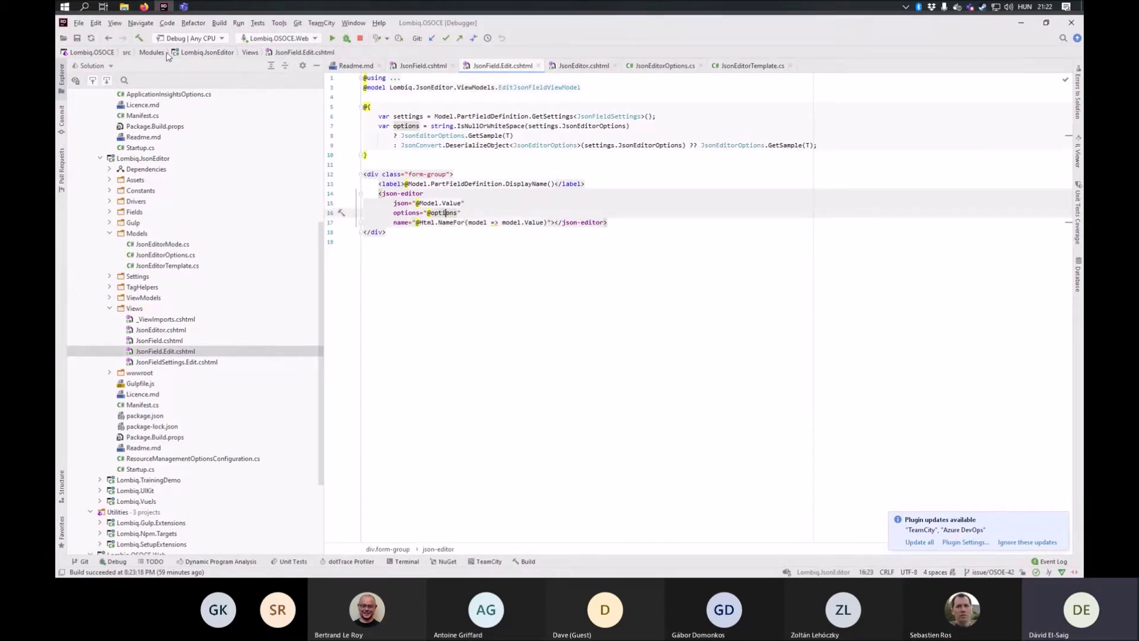
# Step: Glance at the Manage Content list in Firefox, then return to Rider
pyautogui.click(144, 7)
pyautogui.scroll(1, 535, 229)
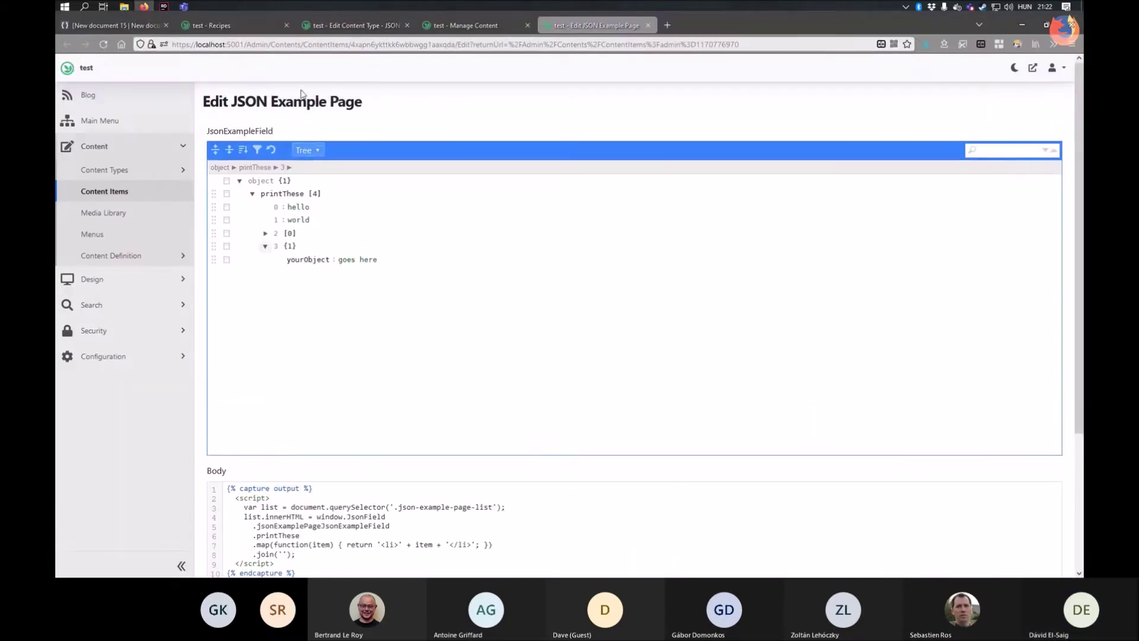
pyautogui.click(466, 25)
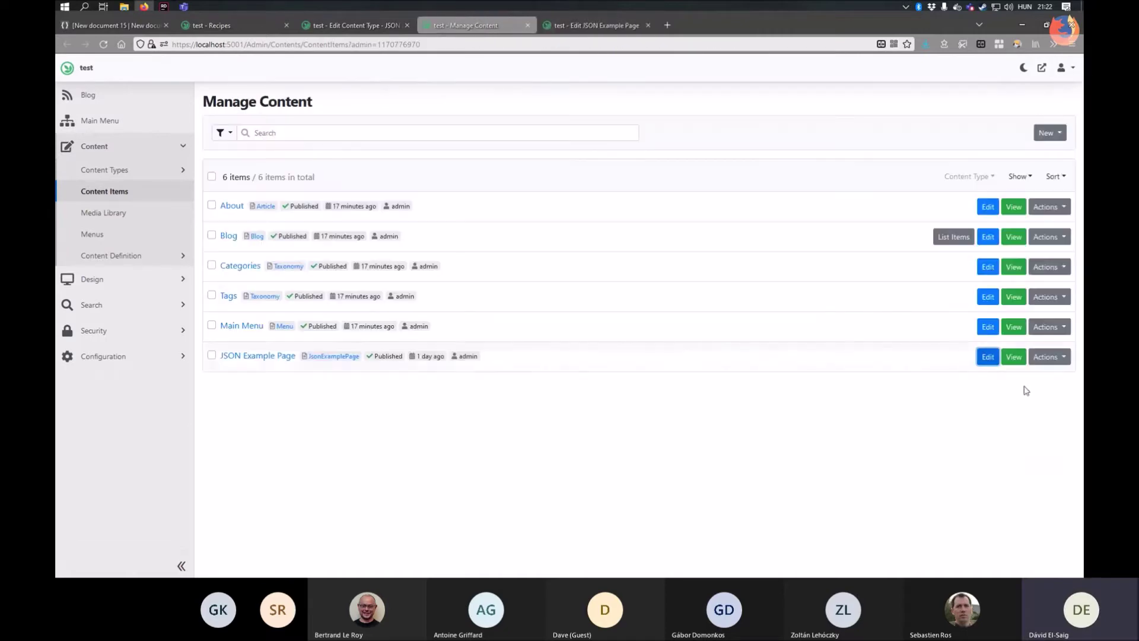
pyautogui.hotkey('alt', 'Tab')
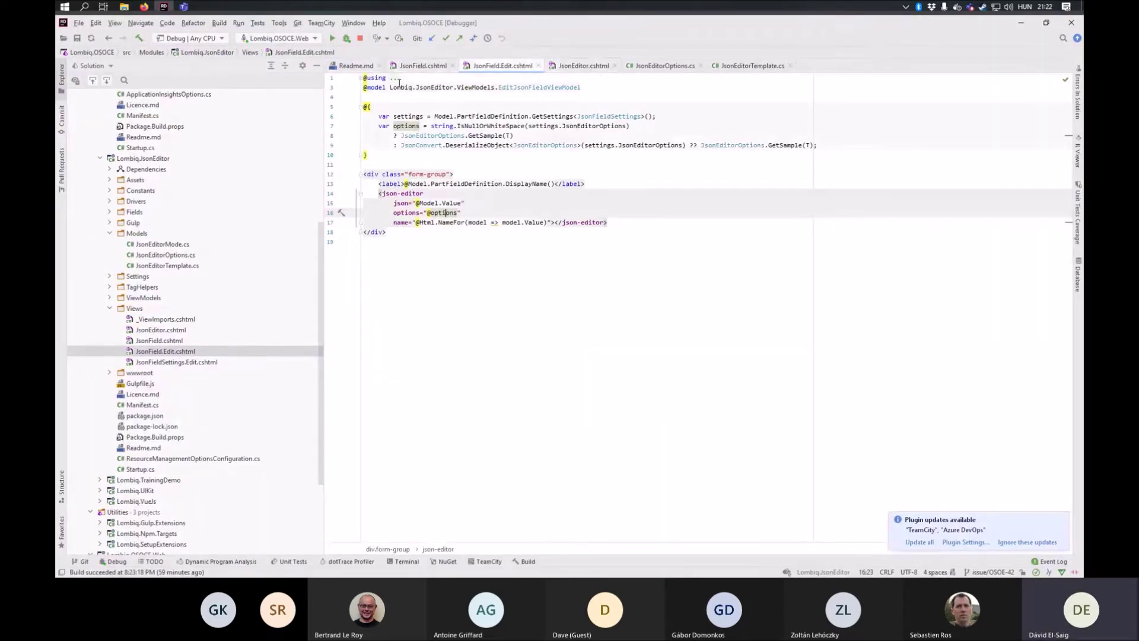
# Step: Highlight the window.JsonField assignment on line 14 of JsonField.cshtml, then switch to Firefox
pyautogui.click(592, 70)
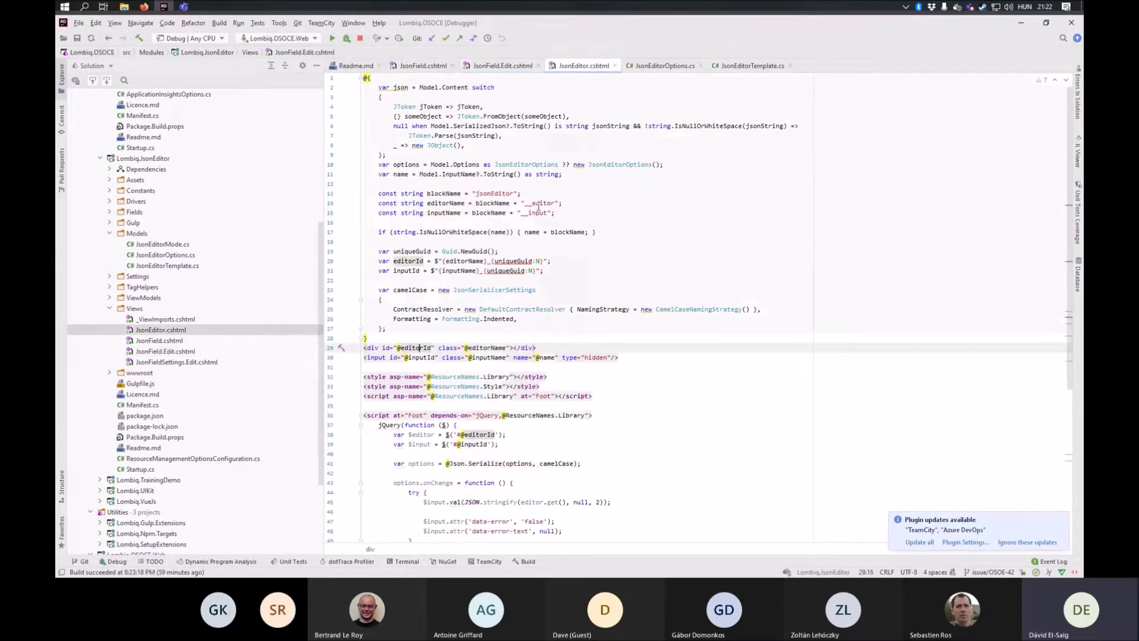
pyautogui.click(420, 68)
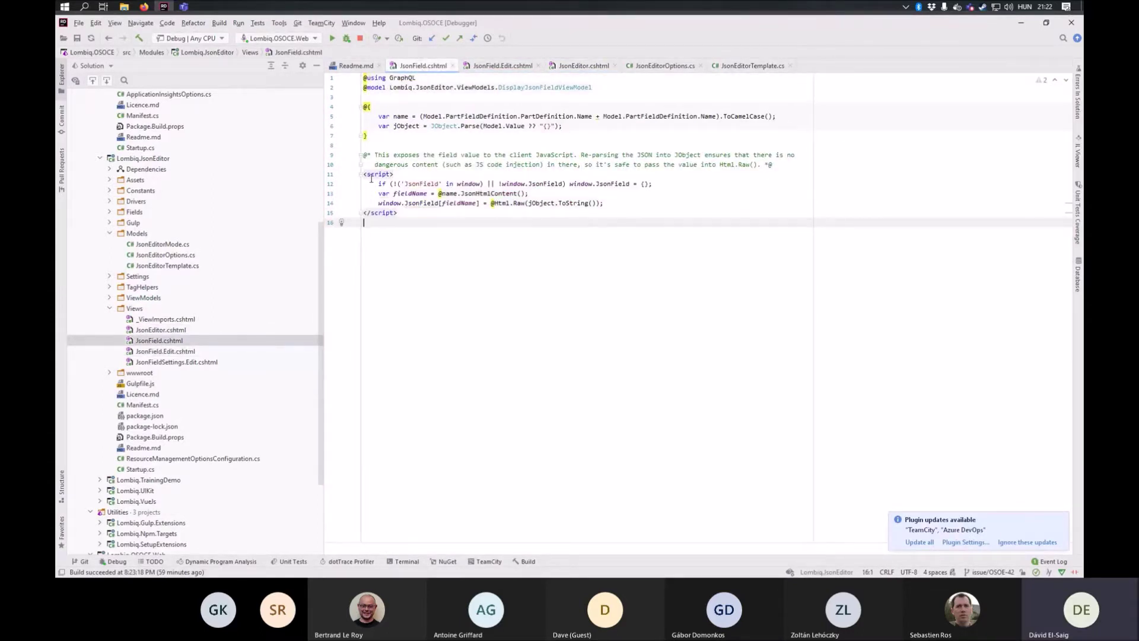
pyautogui.moveTo(392, 204); pyautogui.dragTo(478, 200)
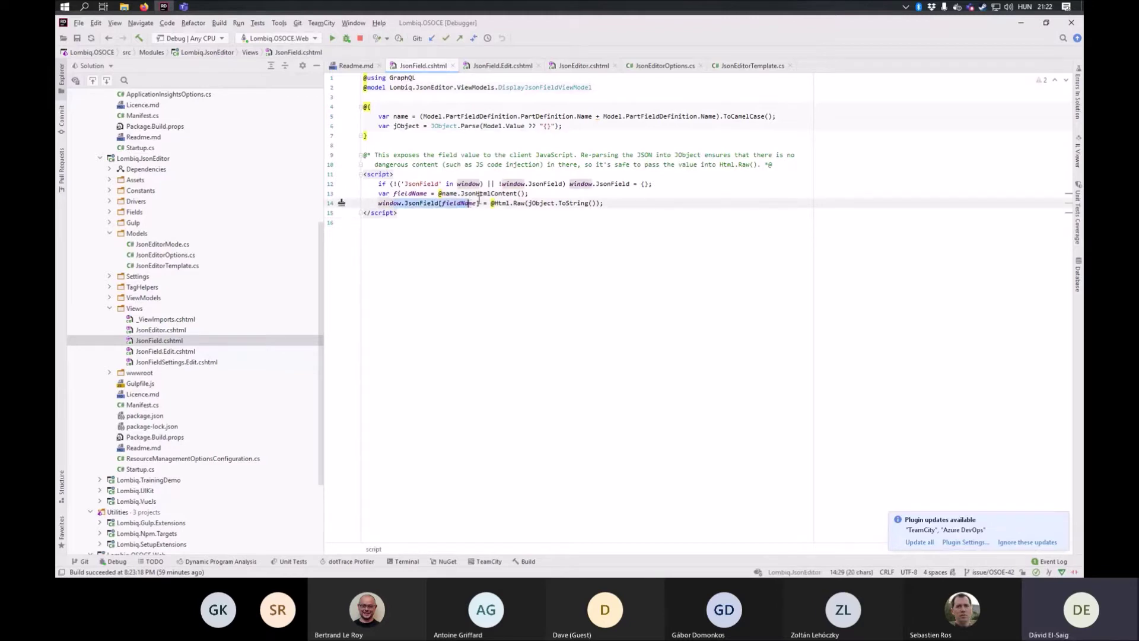
pyautogui.hotkey('alt', 'Tab')
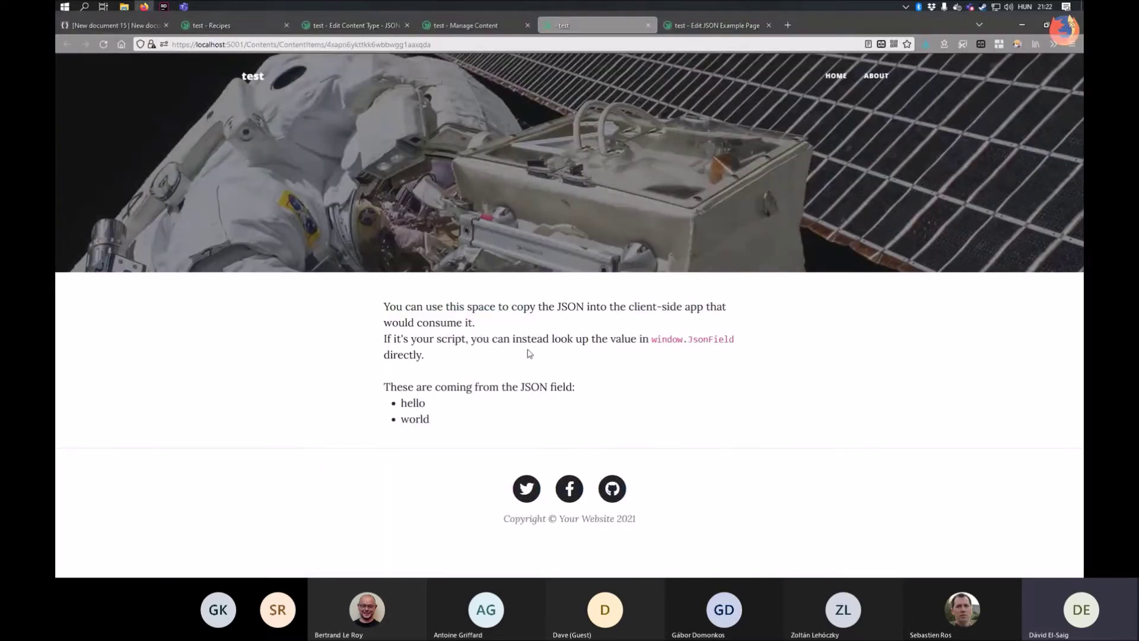
# Step: Highlight the rendered hello and world list items, then go to Manage Content
pyautogui.tripleClick(392, 419)
pyautogui.click(452, 426)
pyautogui.moveTo(392, 406); pyautogui.dragTo(458, 432)
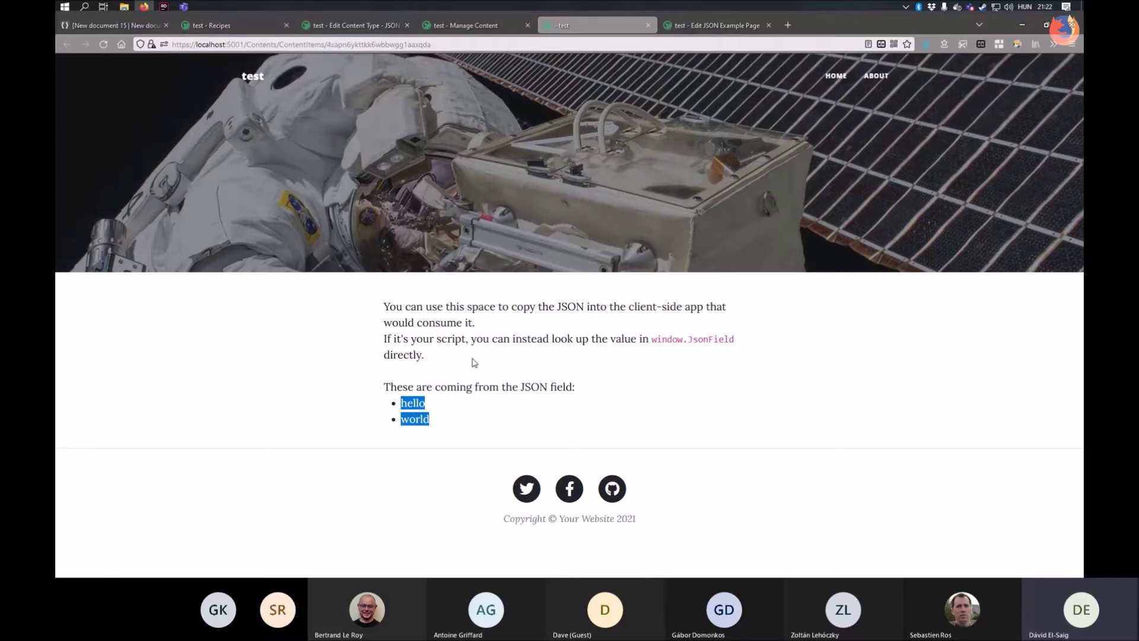
pyautogui.click(461, 419)
pyautogui.moveTo(458, 420); pyautogui.dragTo(375, 402)
pyautogui.click(446, 420)
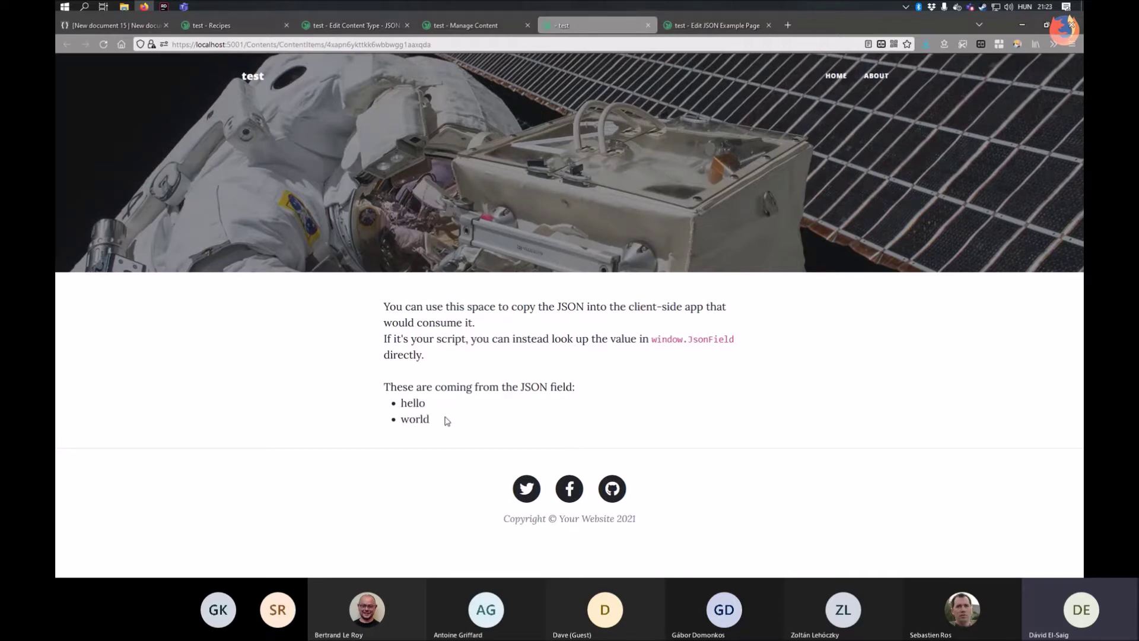
pyautogui.moveTo(458, 420); pyautogui.dragTo(399, 402)
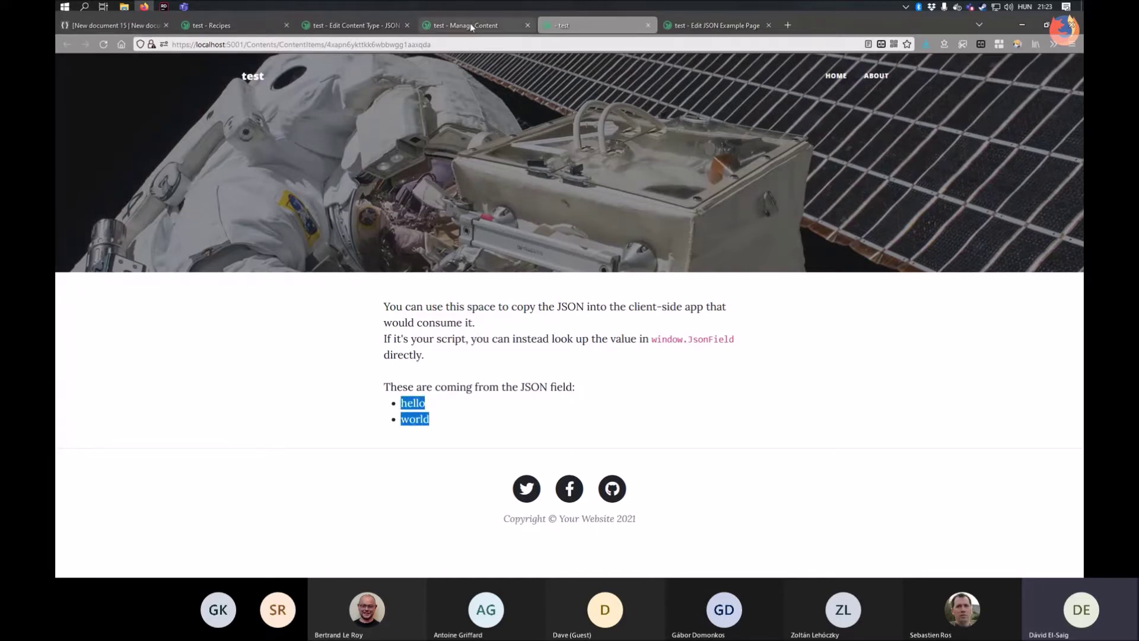
pyautogui.click(440, 26)
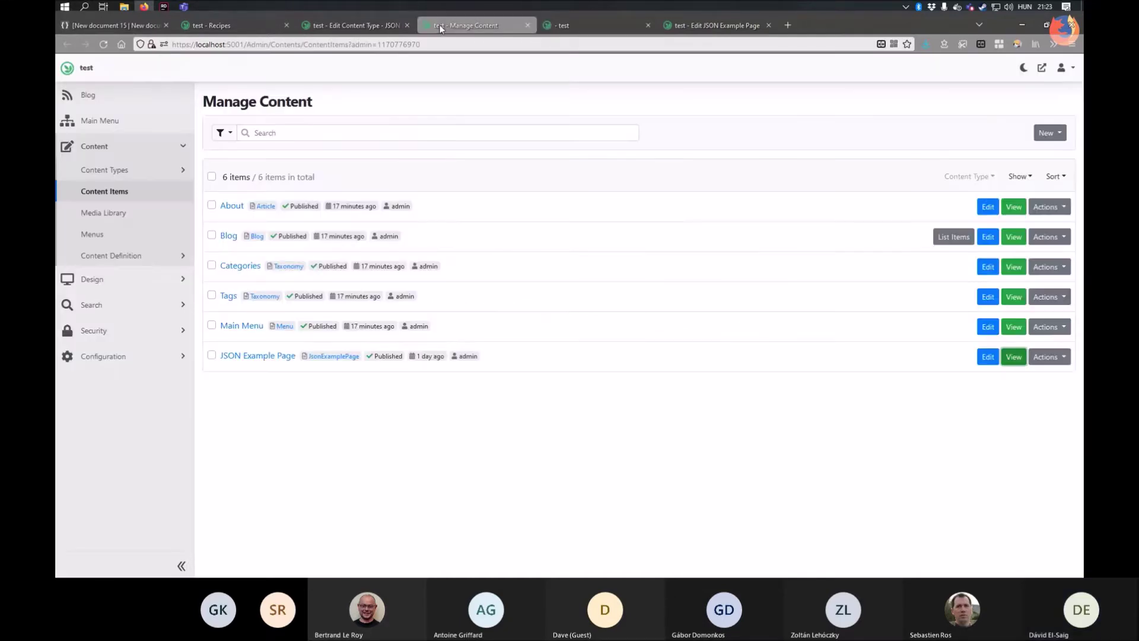
# Step: Cycle through the open tabs, then edit JsonExampleField from the JsonExamplePage content type
pyautogui.click(353, 26)
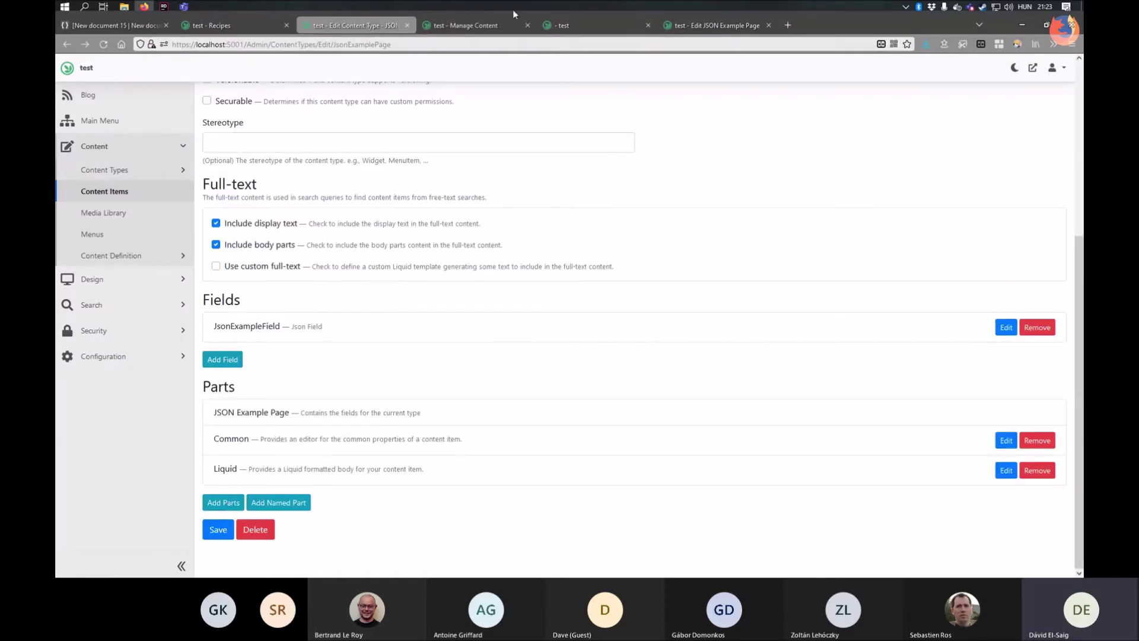
pyautogui.click(468, 22)
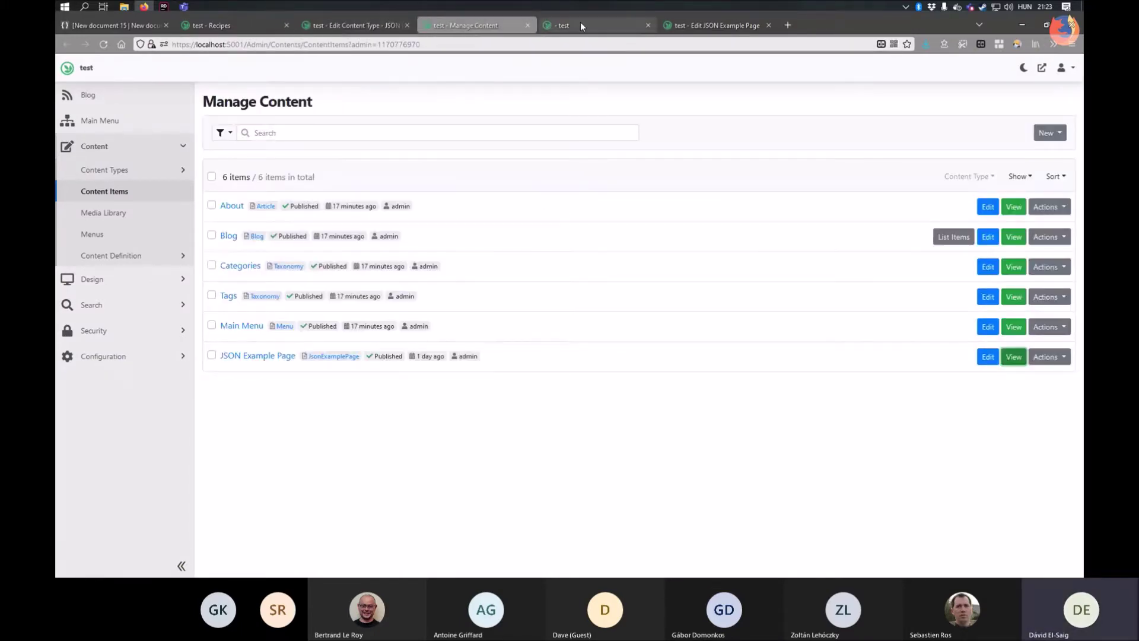
pyautogui.click(580, 22)
pyautogui.click(704, 24)
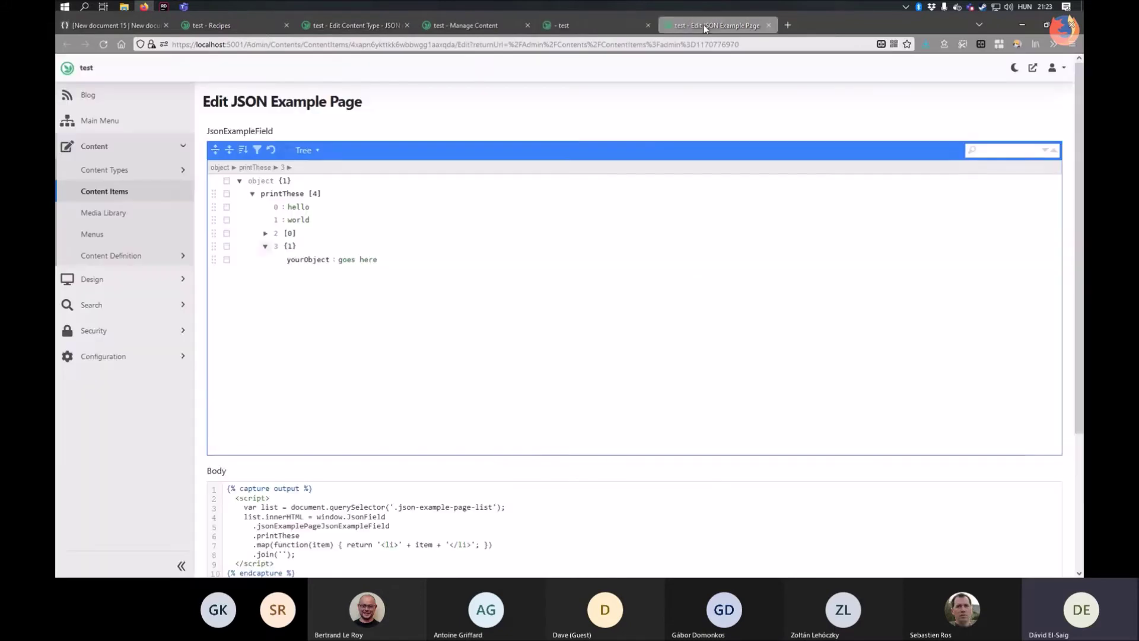
pyautogui.click(483, 25)
pyautogui.click(386, 26)
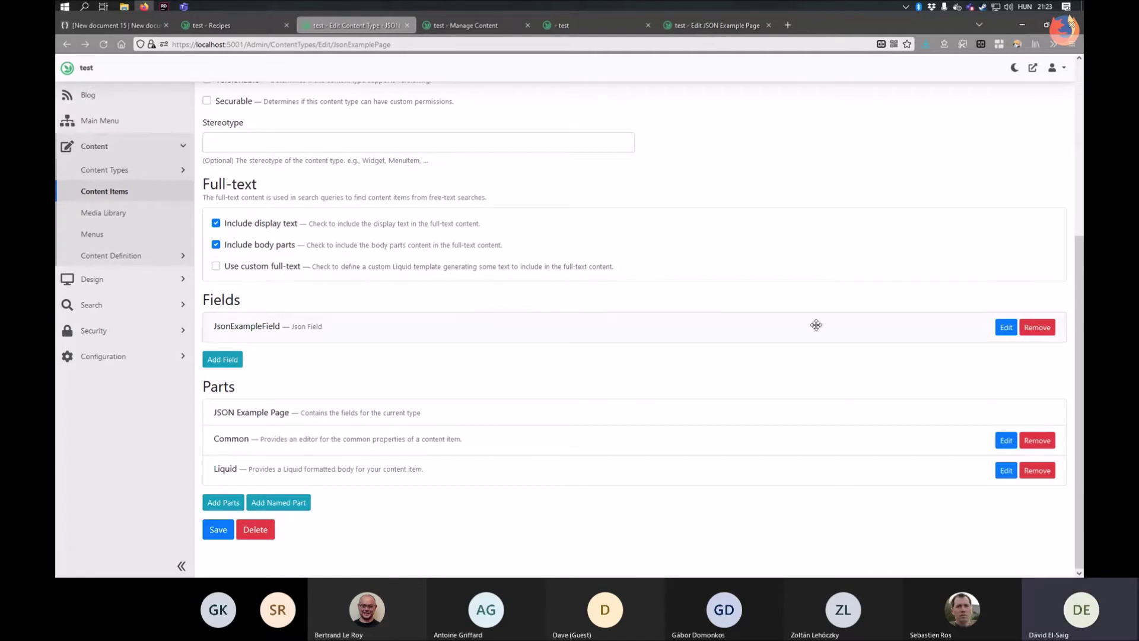
pyautogui.click(1007, 328)
# Step: Expand Modes, Templates and template 0 to reveal its Text, Title, Field and Value
pyautogui.scroll(-2, 339, 242)
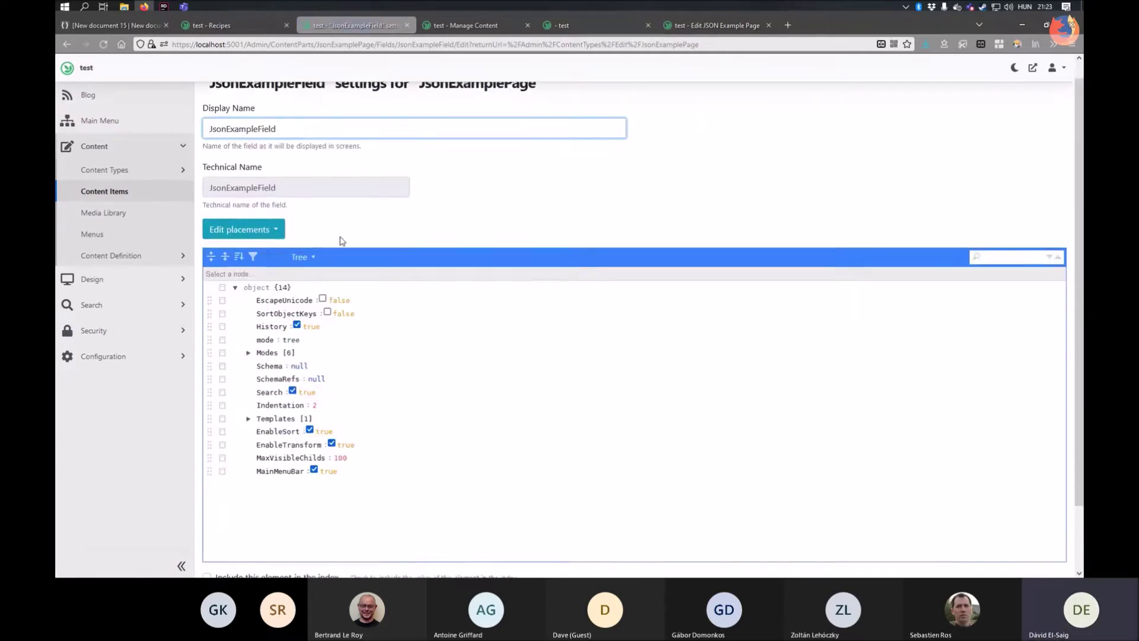
pyautogui.scroll(1, 383, 248)
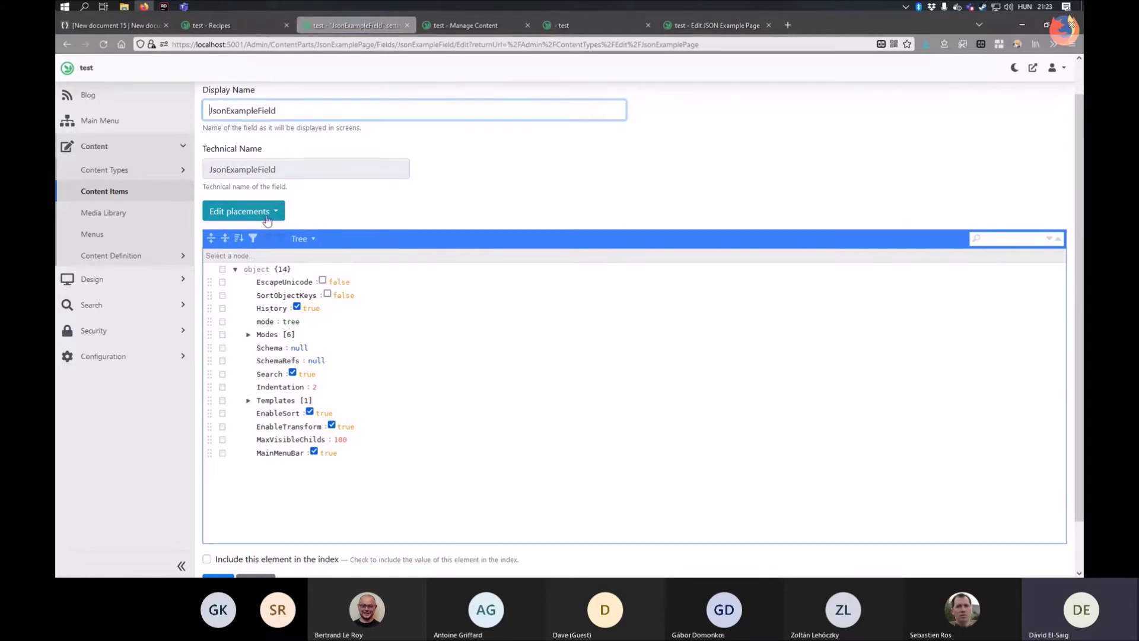
pyautogui.click(248, 335)
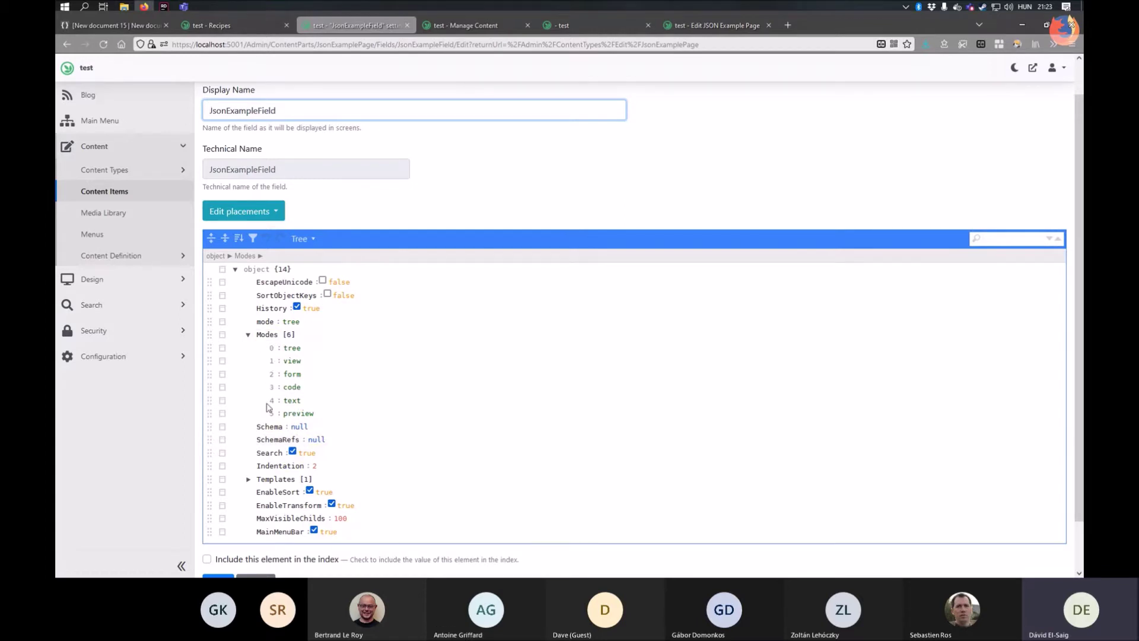
pyautogui.scroll(-1, 252, 475)
pyautogui.click(250, 425)
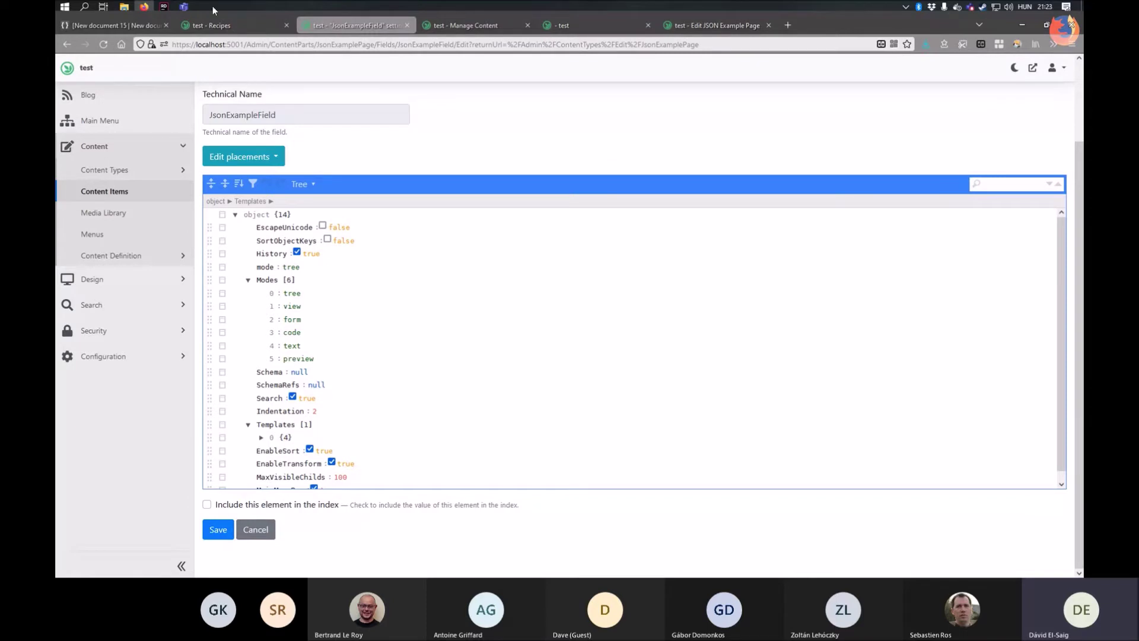
pyautogui.click(261, 438)
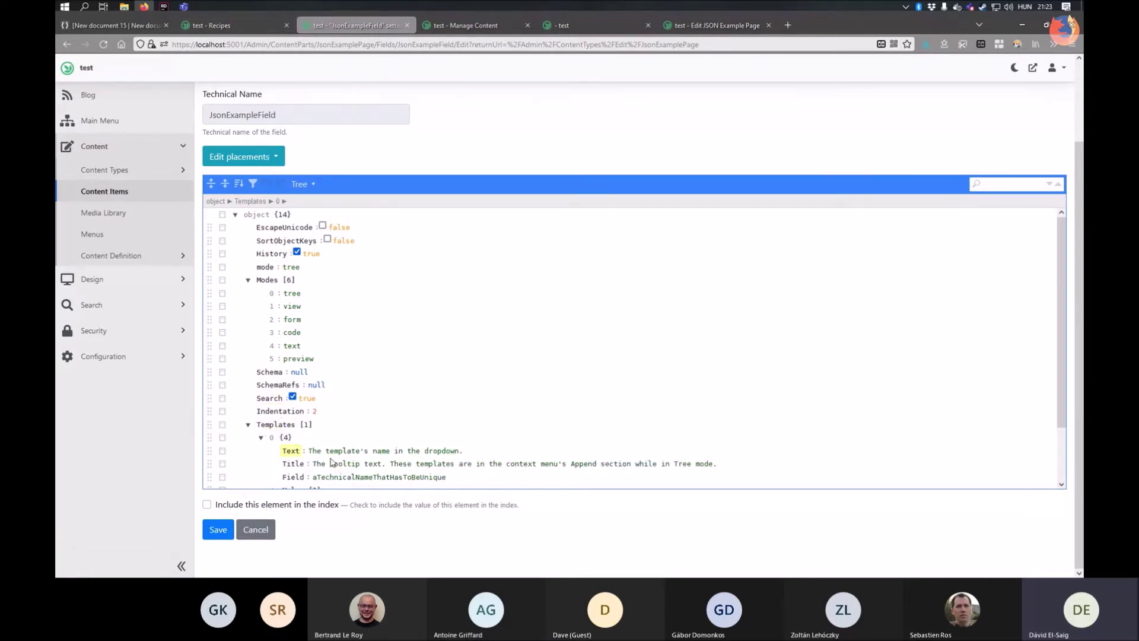
pyautogui.scroll(-1, 285, 430)
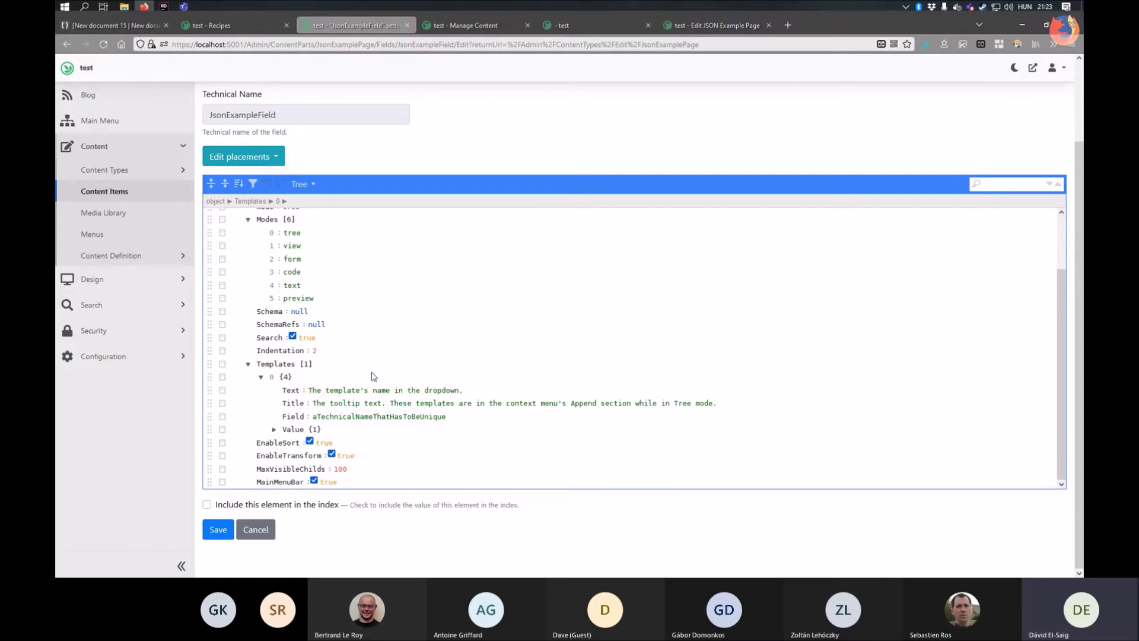
pyautogui.scroll(5, 435, 351)
pyautogui.scroll(-5, 505, 328)
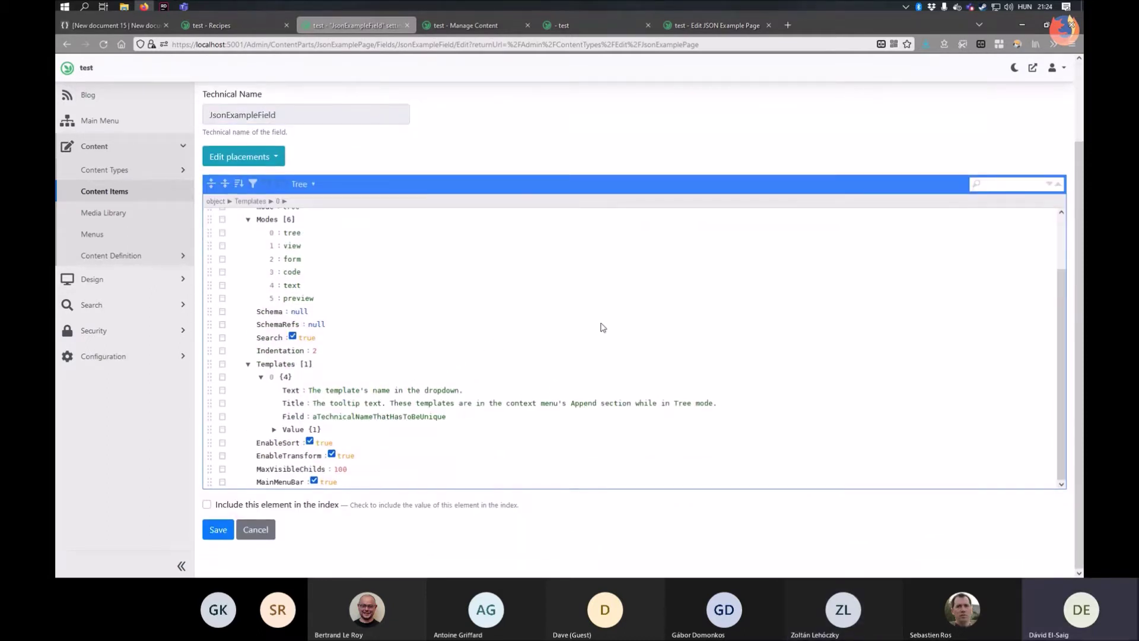